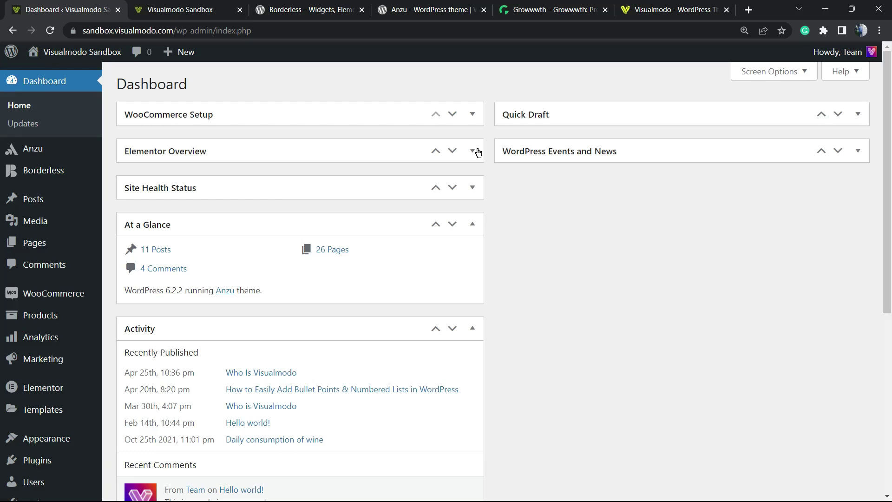
# On the Visualmodo Sandbox front page, select the year 2023 in the footer copyright line
pyautogui.click(180, 9)
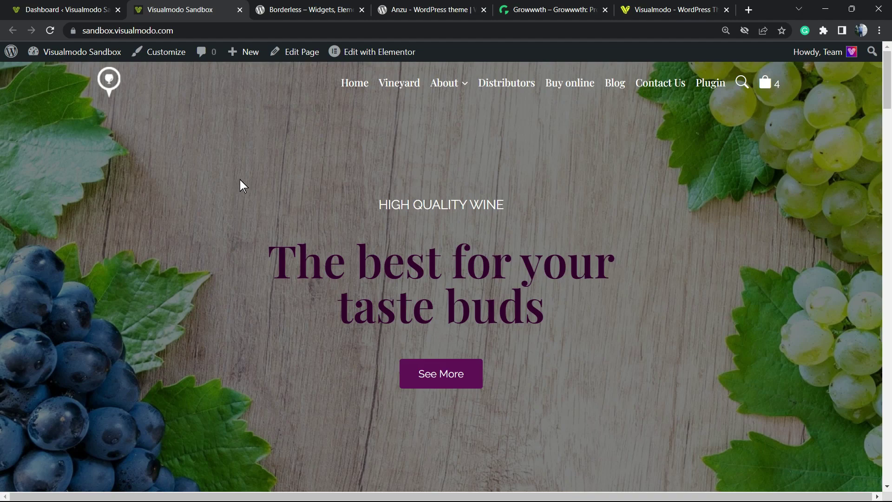
pyautogui.scroll(-1, 247, 157)
pyautogui.scroll(-8, 275, 266)
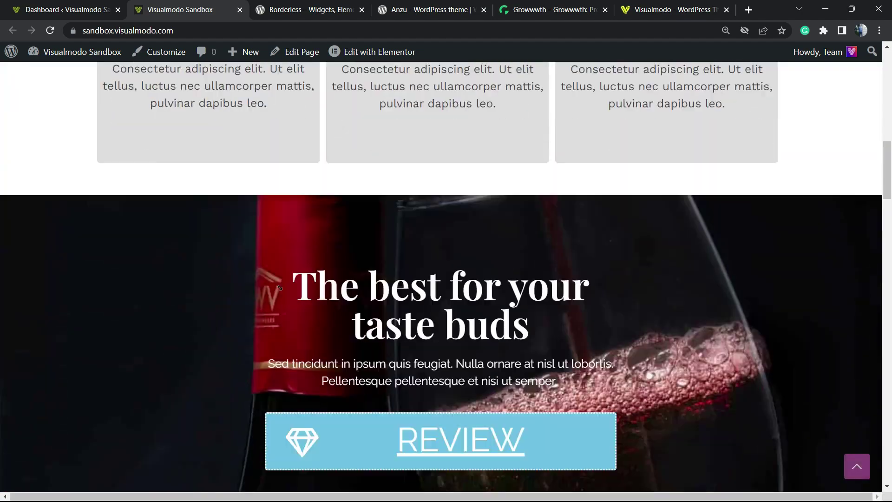
pyautogui.scroll(-8, 278, 307)
pyautogui.scroll(-8, 282, 321)
pyautogui.scroll(-4, 286, 335)
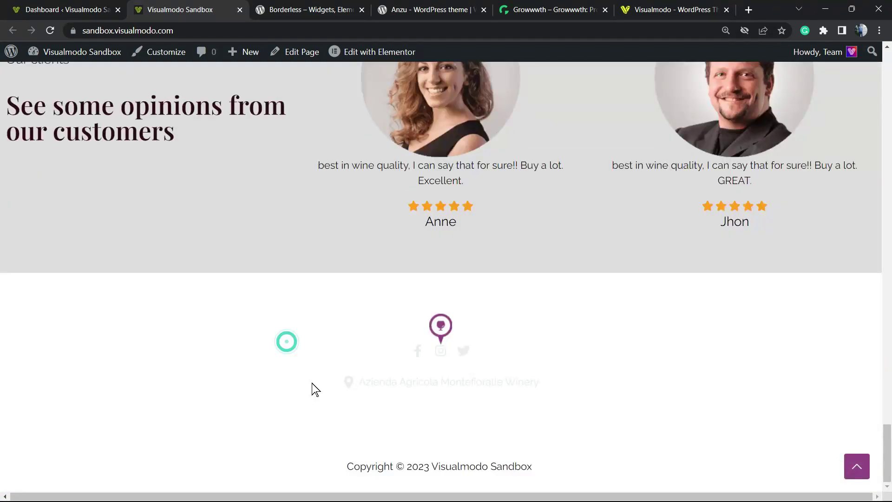
pyautogui.tripleClick(408, 466)
pyautogui.click(409, 466)
pyautogui.tripleClick(404, 467)
pyautogui.doubleClick(419, 467)
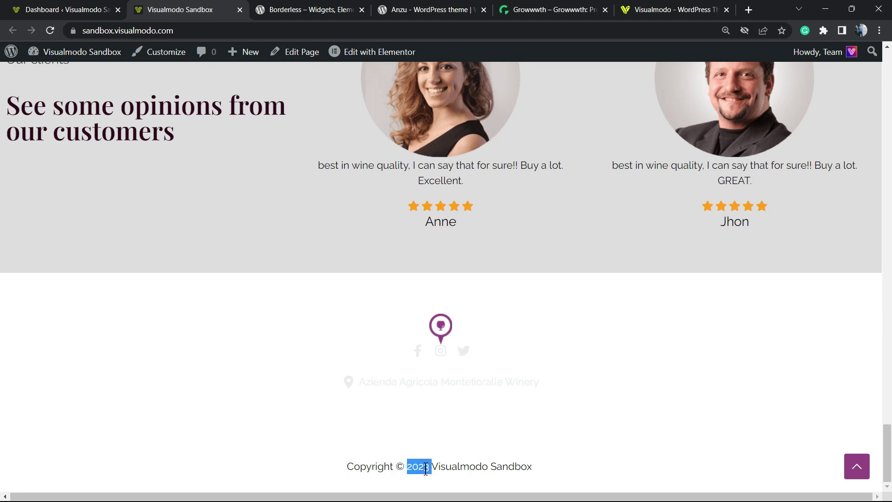
pyautogui.click(416, 466)
pyautogui.tripleClick(416, 467)
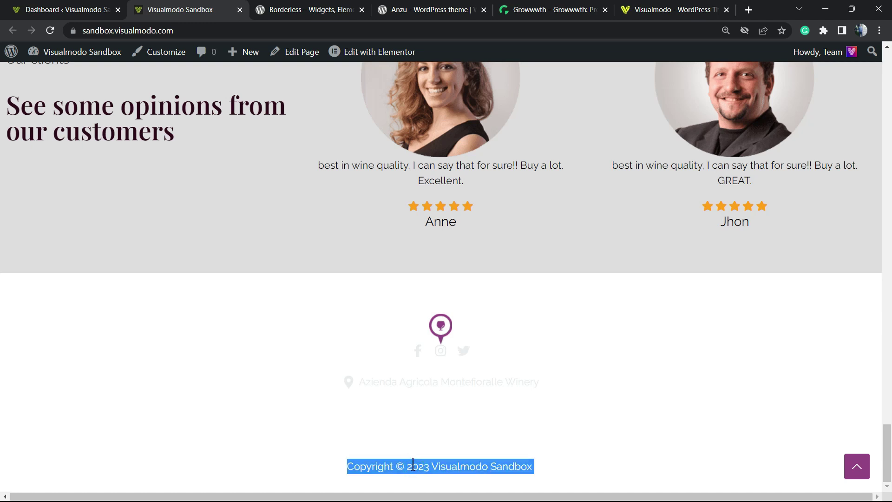
pyautogui.click(423, 466)
pyautogui.doubleClick(422, 466)
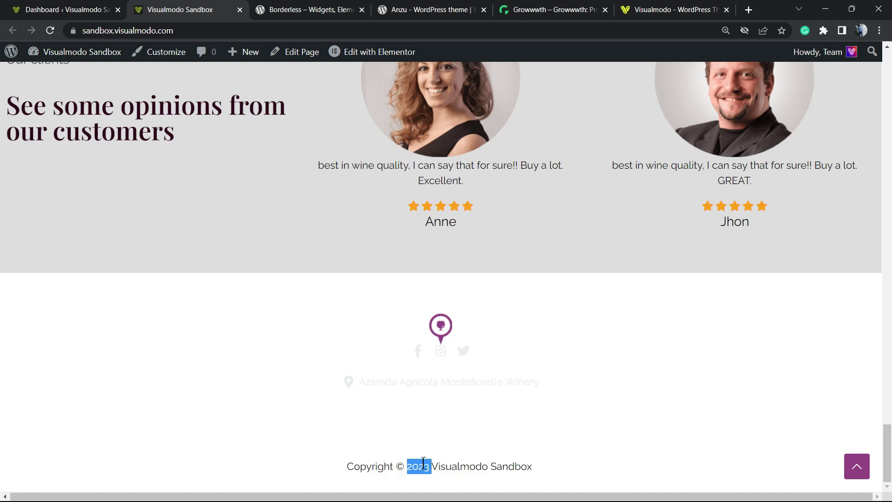
pyautogui.tripleClick(420, 466)
pyautogui.click(374, 461)
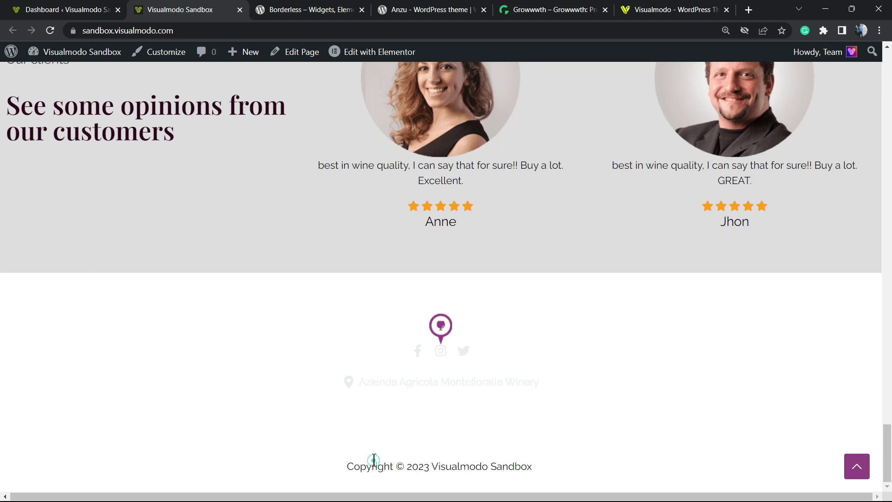
pyautogui.doubleClick(407, 466)
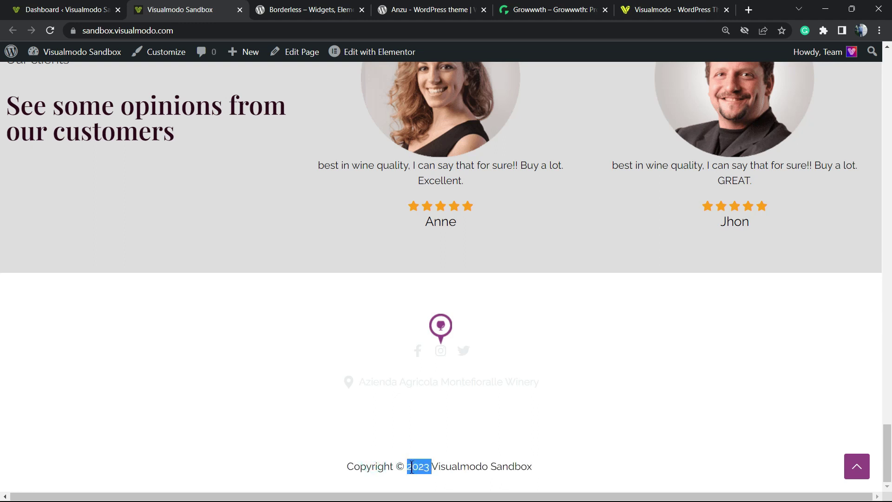
pyautogui.doubleClick(430, 475)
pyautogui.doubleClick(416, 466)
# From the dashboard, search Plugins > Add New for Auto Copyright Year Updater
pyautogui.click(66, 9)
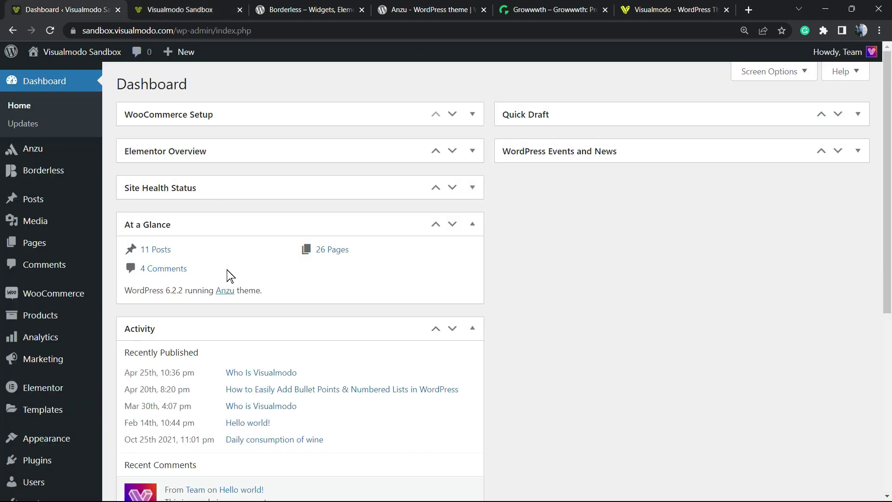
pyautogui.scroll(-4, 70, 195)
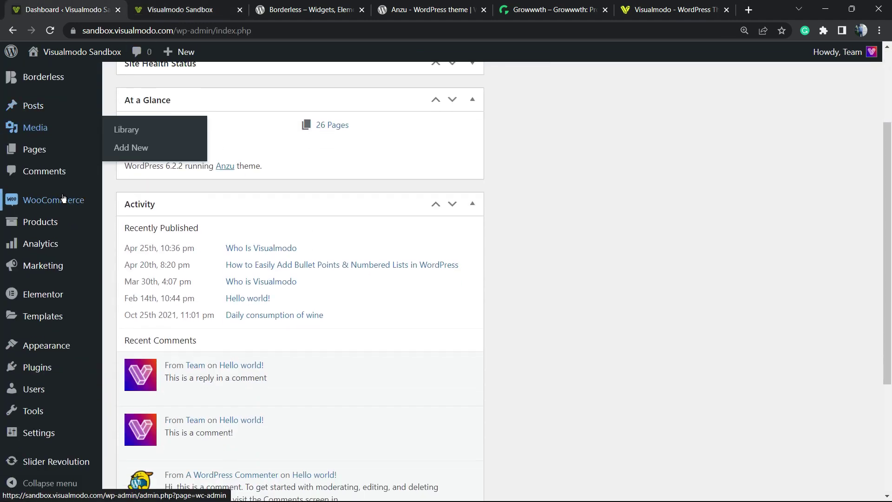
pyautogui.moveTo(37, 368)
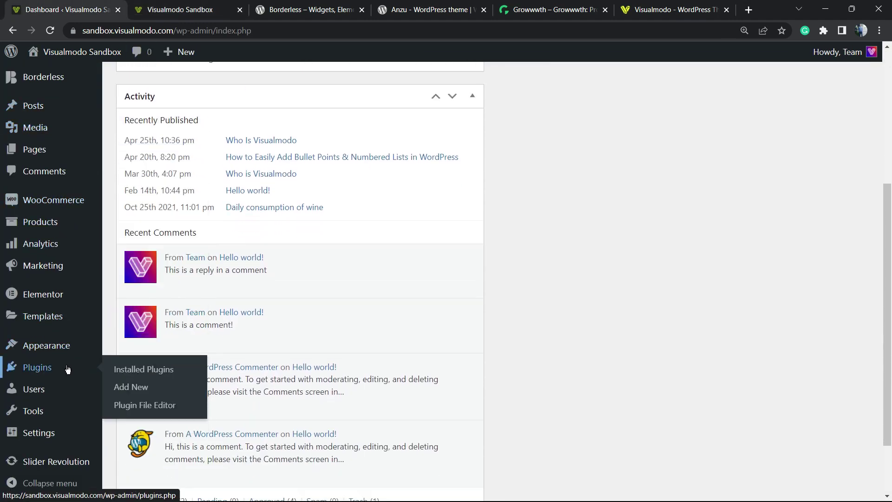
pyautogui.click(131, 387)
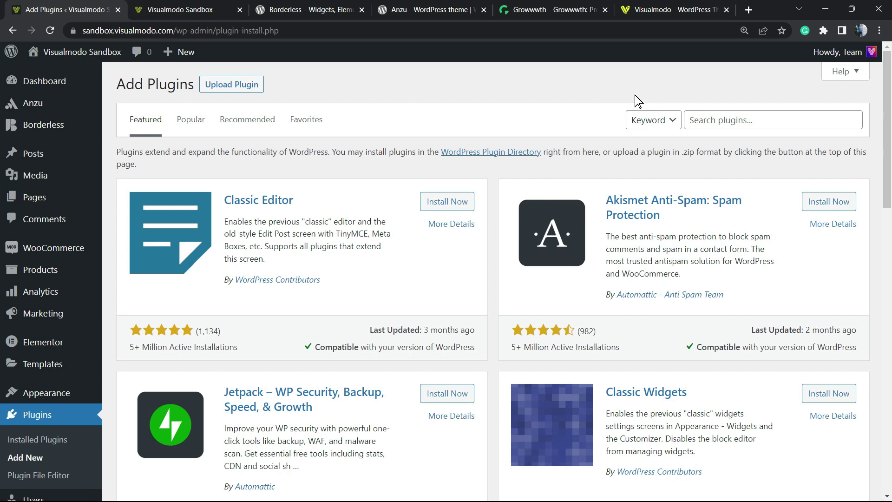
pyautogui.click(644, 121)
pyautogui.click(739, 119)
pyautogui.write('Auto Copyright Year Updater')
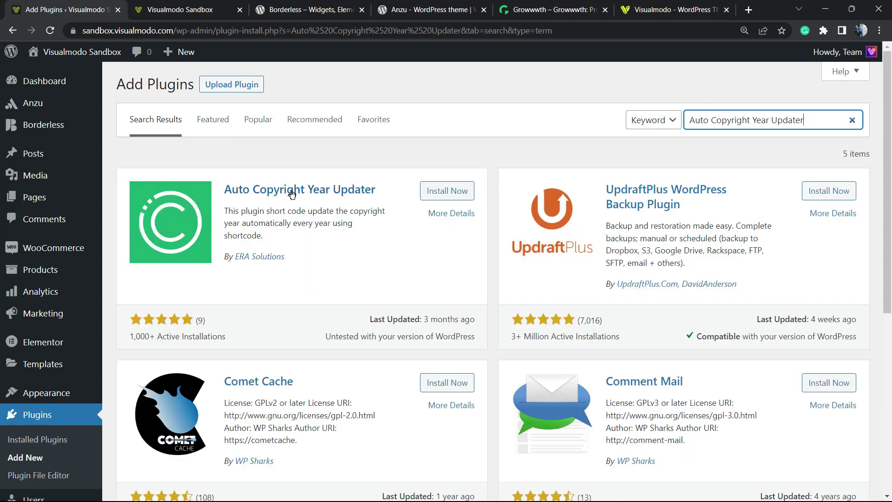
# Install and activate the Auto Copyright Year Updater plugin
pyautogui.moveTo(316, 253); pyautogui.dragTo(241, 185)
pyautogui.click(316, 252)
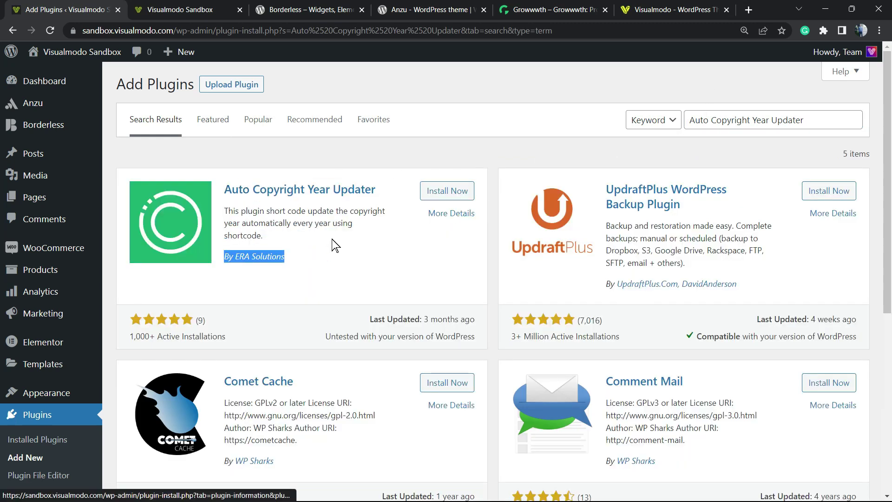
pyautogui.click(447, 191)
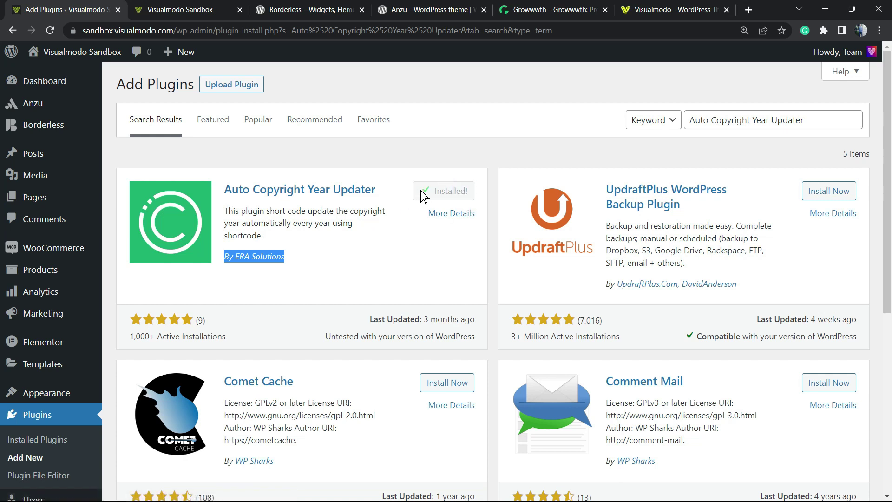
pyautogui.click(441, 194)
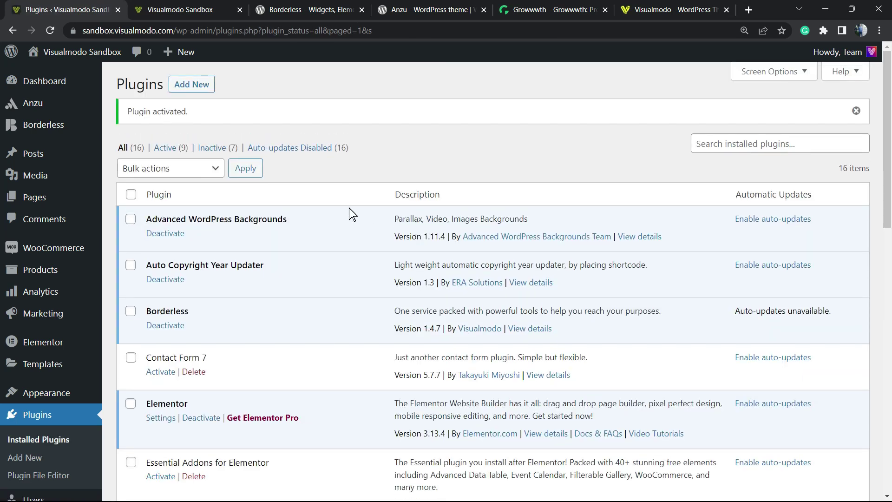
pyautogui.scroll(-3, 223, 251)
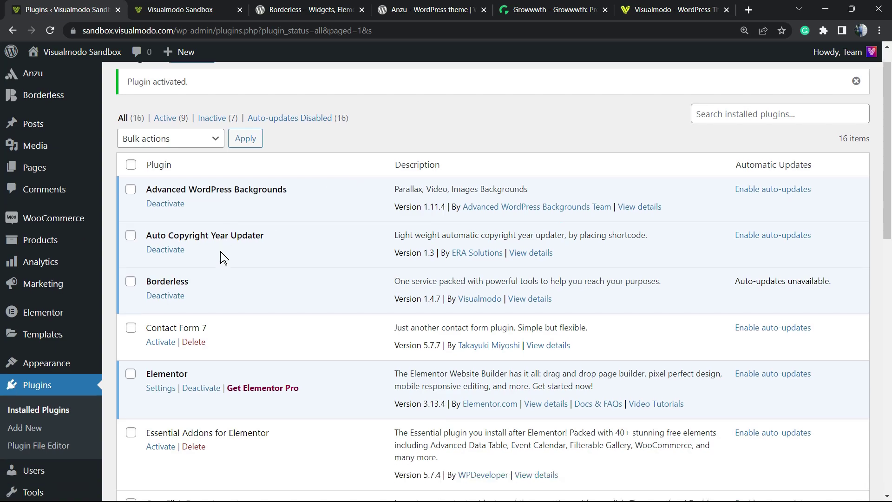
pyautogui.scroll(-4, 202, 251)
pyautogui.scroll(-4, 194, 249)
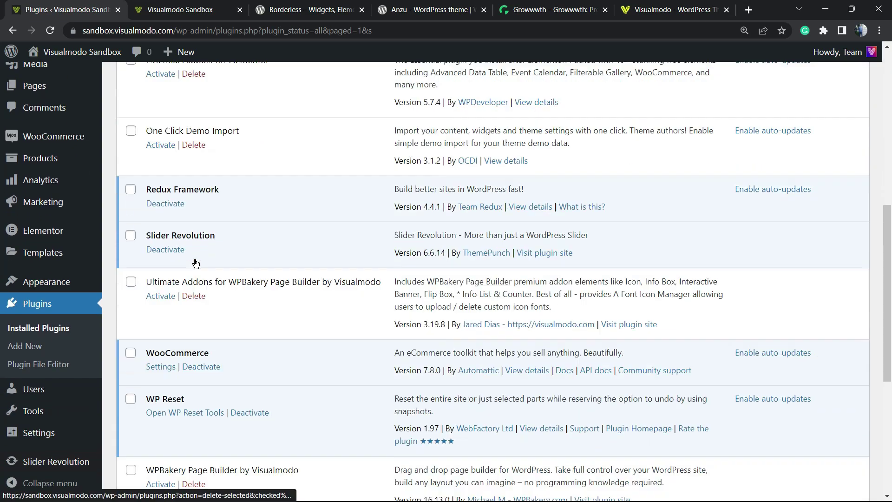
pyautogui.scroll(-4, 199, 250)
pyautogui.scroll(5, 199, 251)
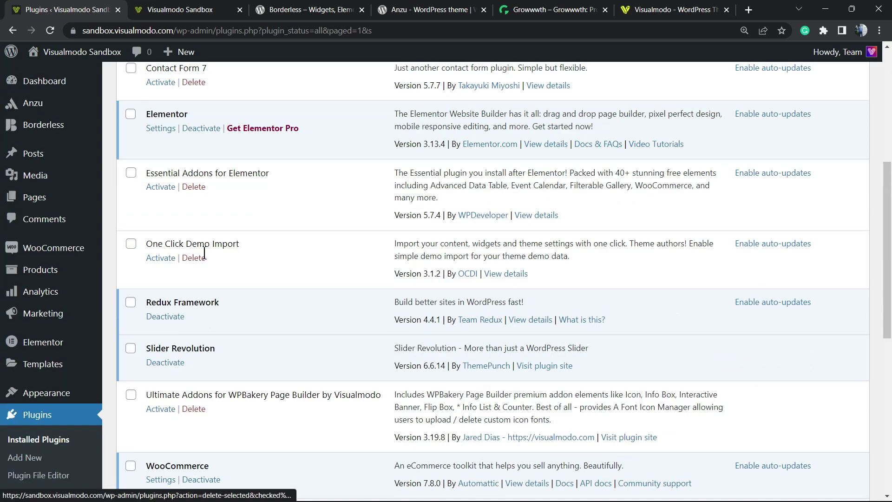
pyautogui.scroll(5, 201, 253)
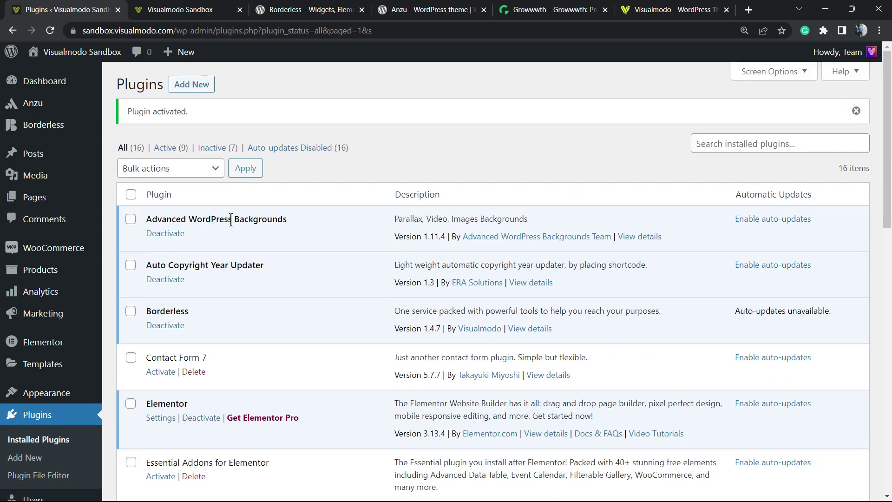
# Confirm Auto Copyright Year Updater is listed, then return to the live site showing the 2023 footer
pyautogui.tripleClick(175, 264)
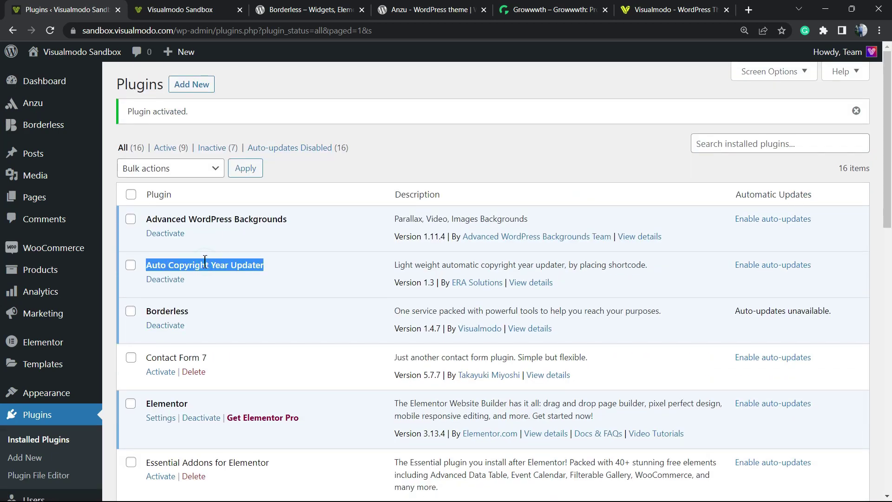
pyautogui.scroll(-3, 106, 318)
pyautogui.scroll(-3, 98, 334)
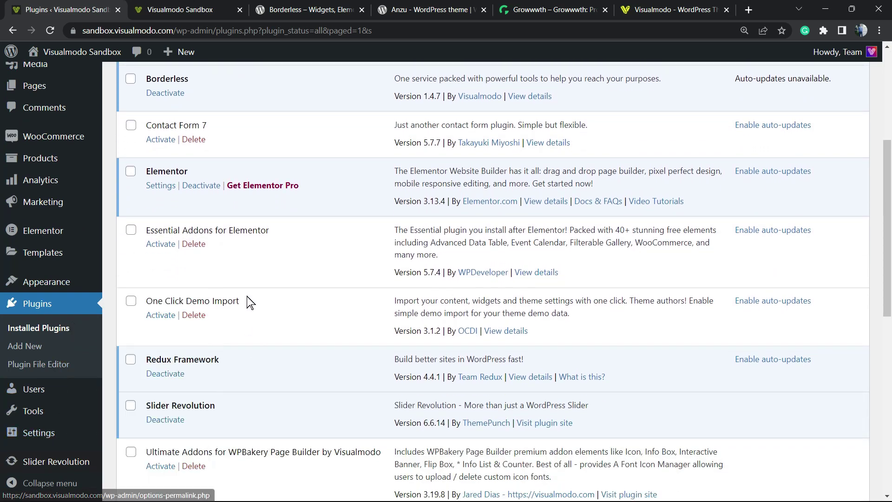
pyautogui.scroll(5, 251, 300)
pyautogui.scroll(2, 237, 300)
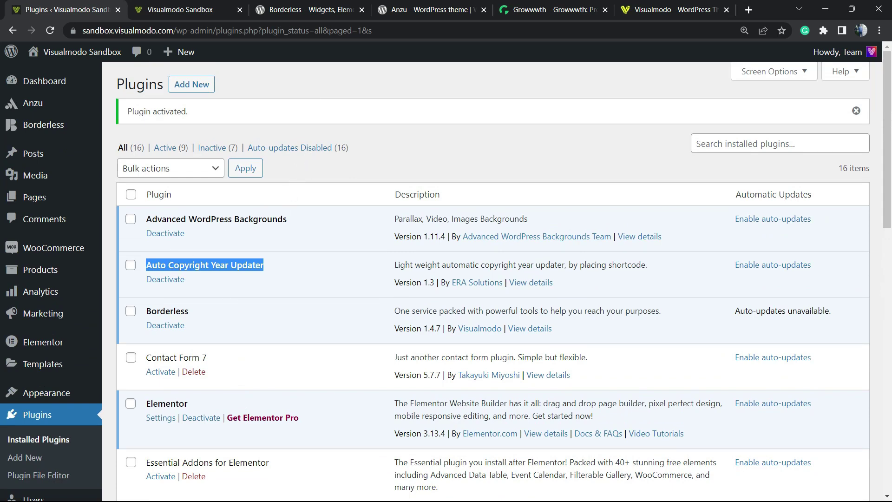
pyautogui.hotkey('ctrl', 'Tab')
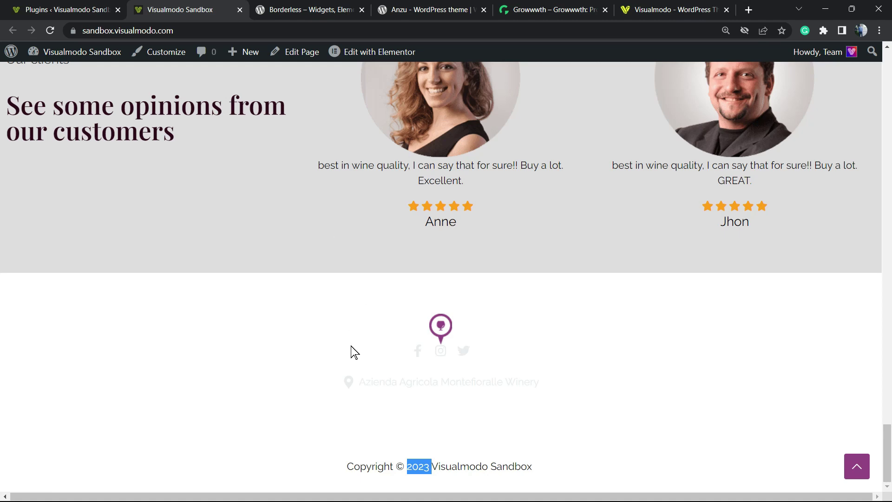
pyautogui.hotkey('ctrl', 'shift', 'Tab')
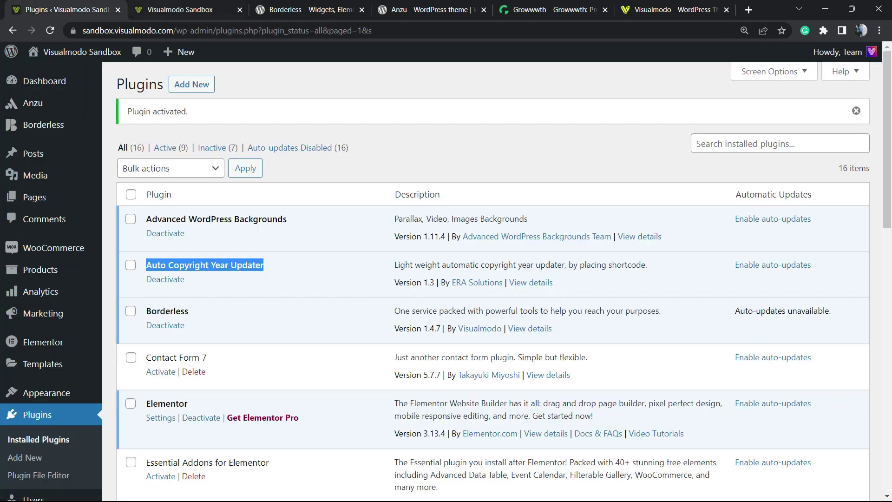
pyautogui.hotkey('ctrl', 'Tab')
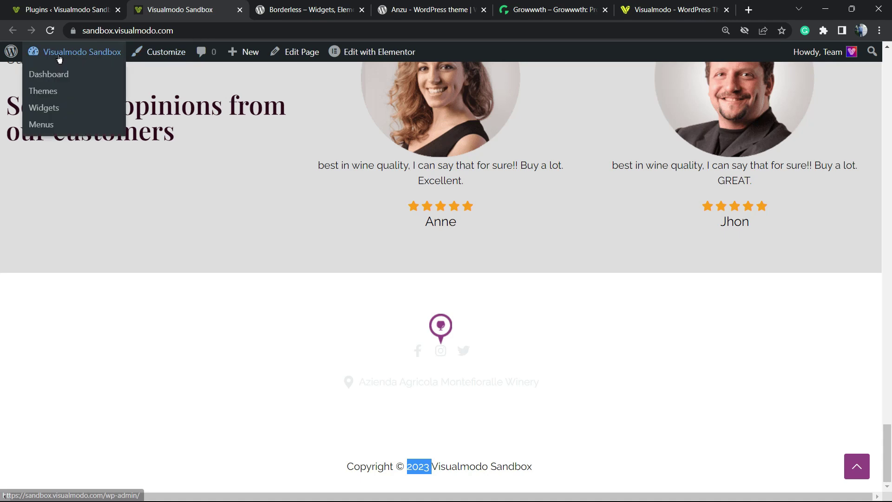
pyautogui.moveTo(75, 51)
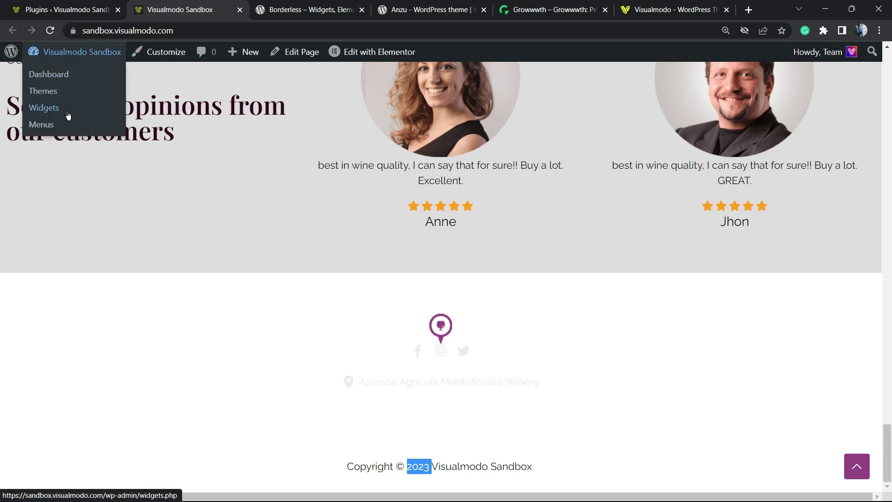
# Go to Widgets, collapse Right Sidebar and expand the First Above Footer area
pyautogui.click(44, 108)
pyautogui.hotkey('ctrl', 'shift', 'Tab')
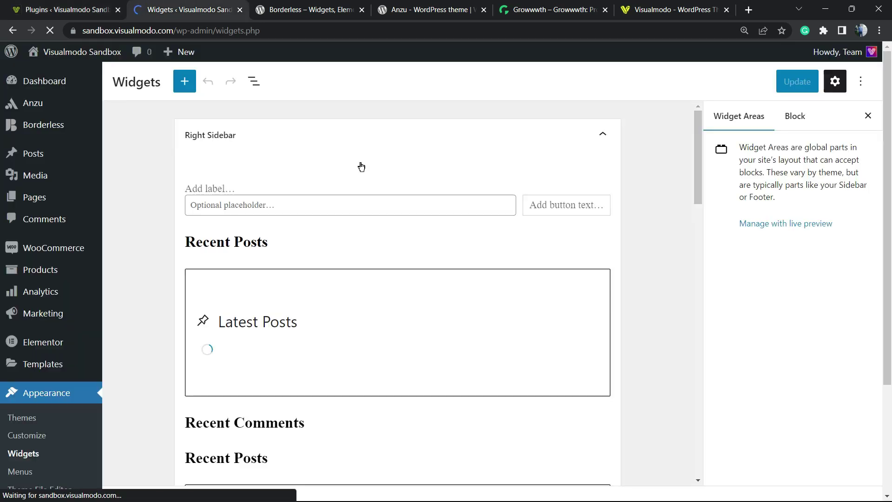
pyautogui.click(295, 136)
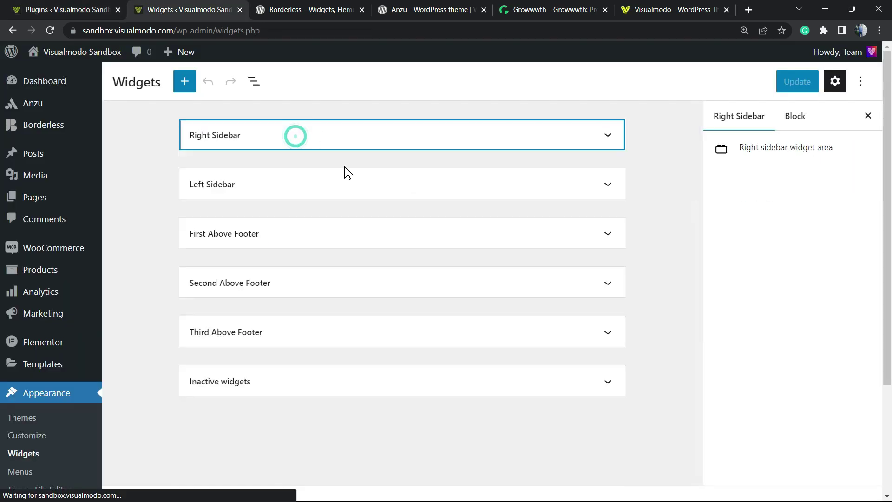
pyautogui.click(282, 242)
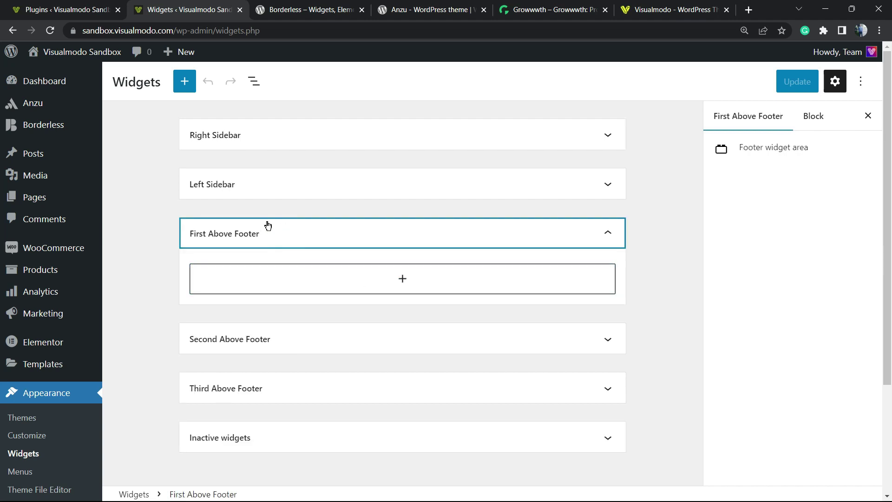
pyautogui.click(281, 238)
pyautogui.scroll(-3, 306, 376)
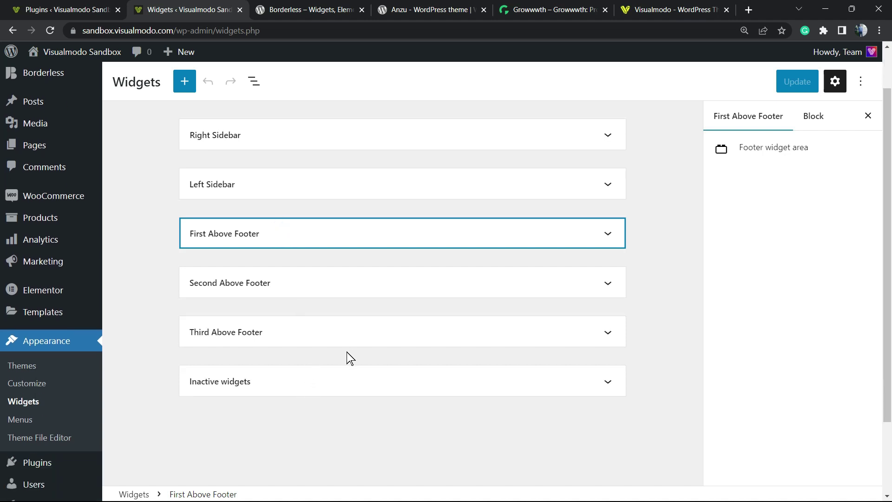
pyautogui.scroll(3, 290, 347)
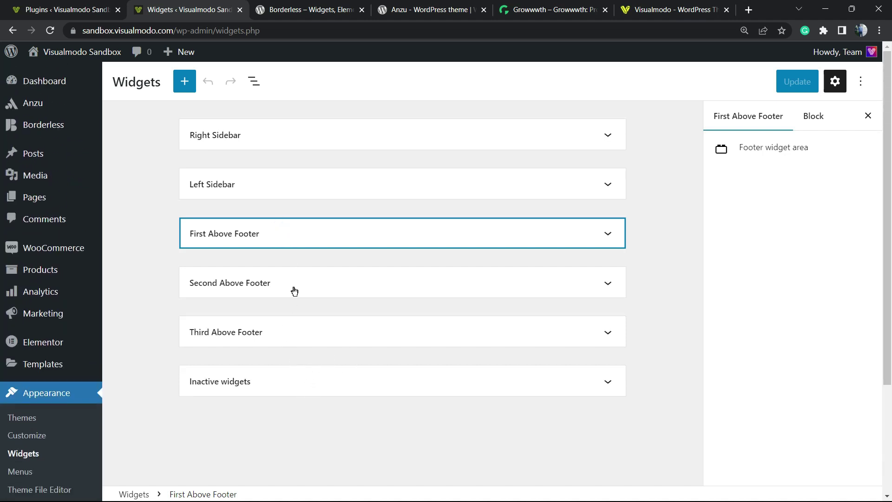
pyautogui.click(290, 240)
# Insert a Shortcode block containing [cr_symbol] [cr_year] into First Above Footer and save the widgets
pyautogui.click(405, 279)
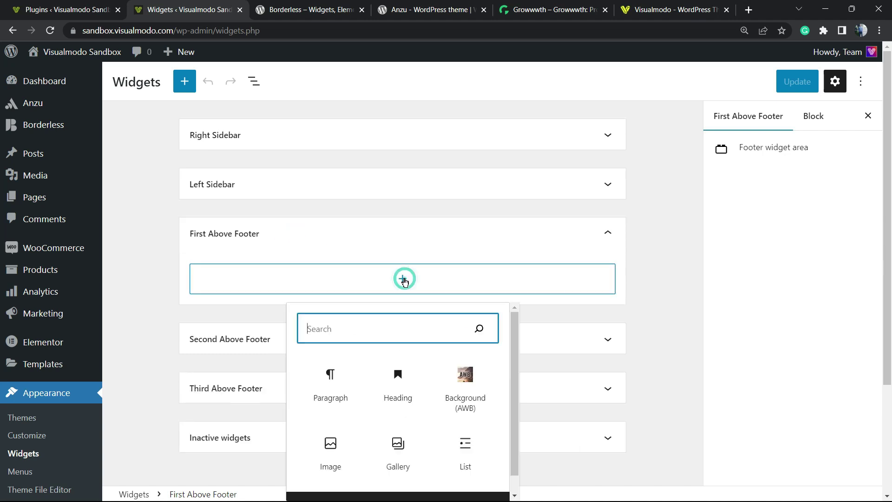
pyautogui.write('s')
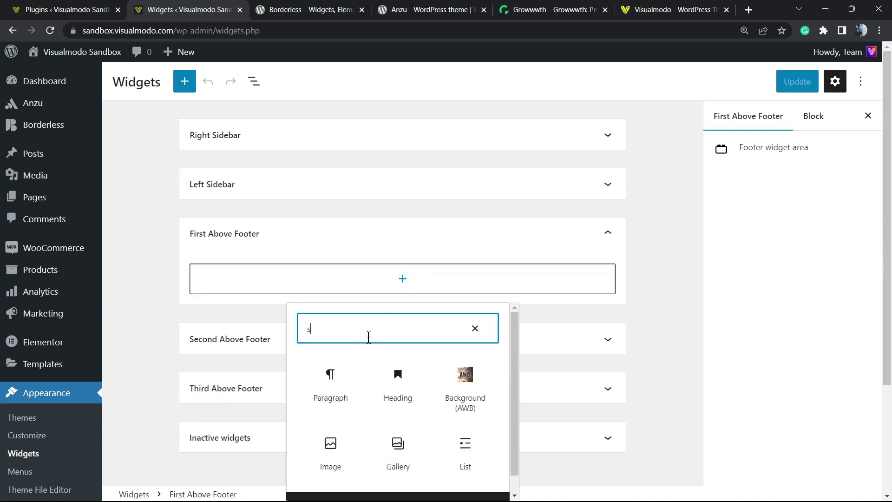
pyautogui.click(398, 382)
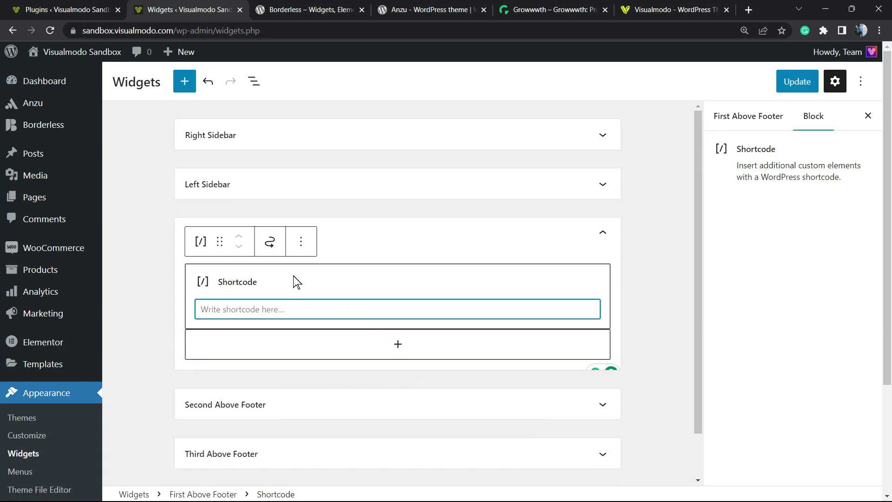
pyautogui.click(265, 309)
pyautogui.write('[cr_symbol] [cr_year]')
pyautogui.click(797, 82)
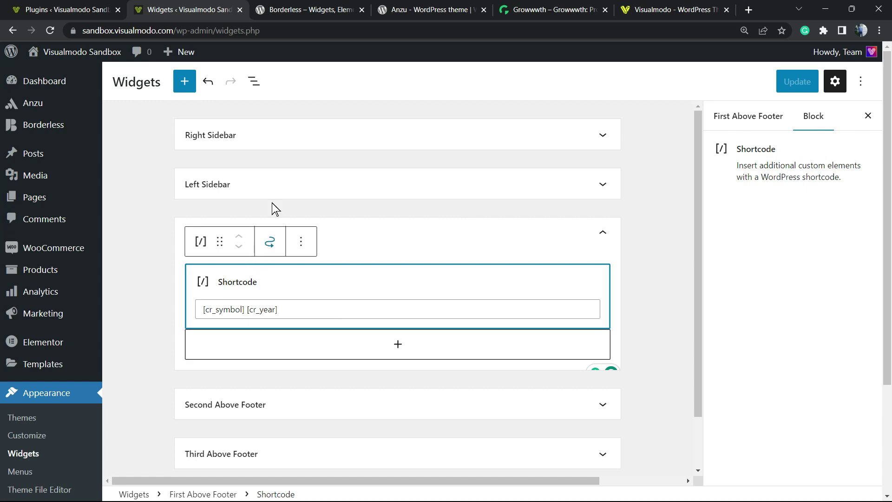
# On the live site, compare the new © 2023 widget text with the footer copyright line, then launch Customize
pyautogui.click(306, 10)
pyautogui.scroll(5, 375, 240)
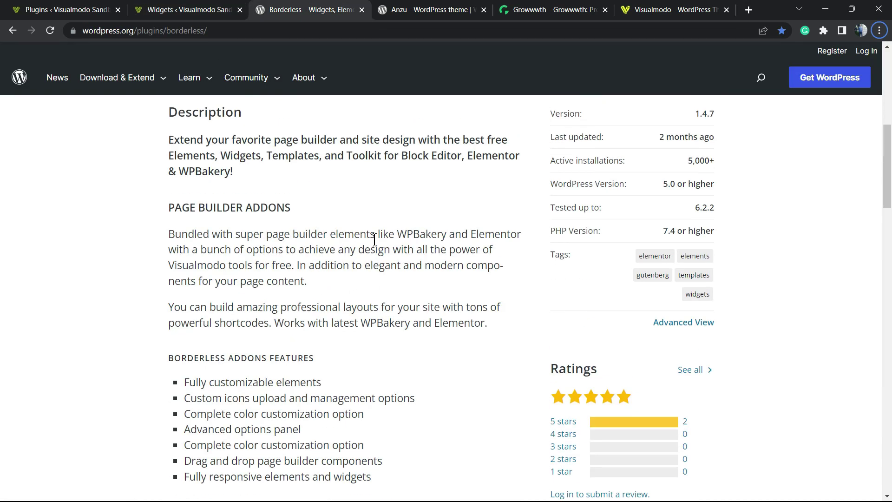
pyautogui.scroll(5, 375, 241)
pyautogui.scroll(3, 374, 241)
pyautogui.click(163, 9)
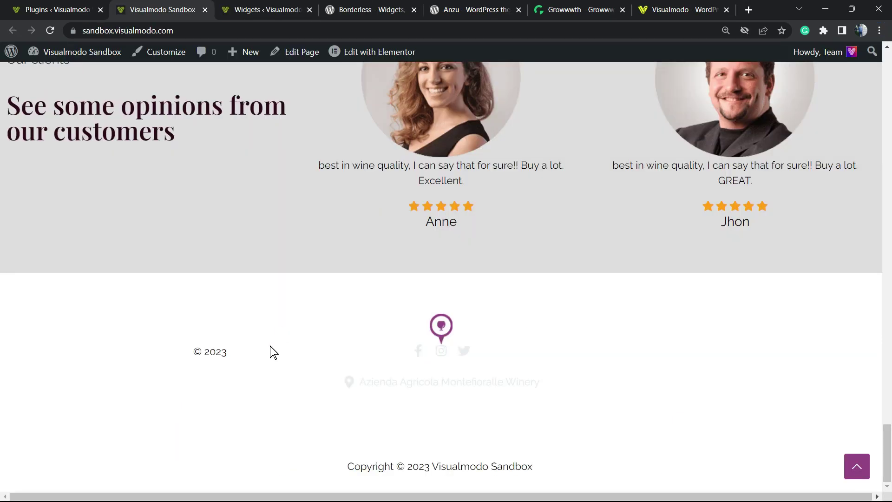
pyautogui.doubleClick(209, 352)
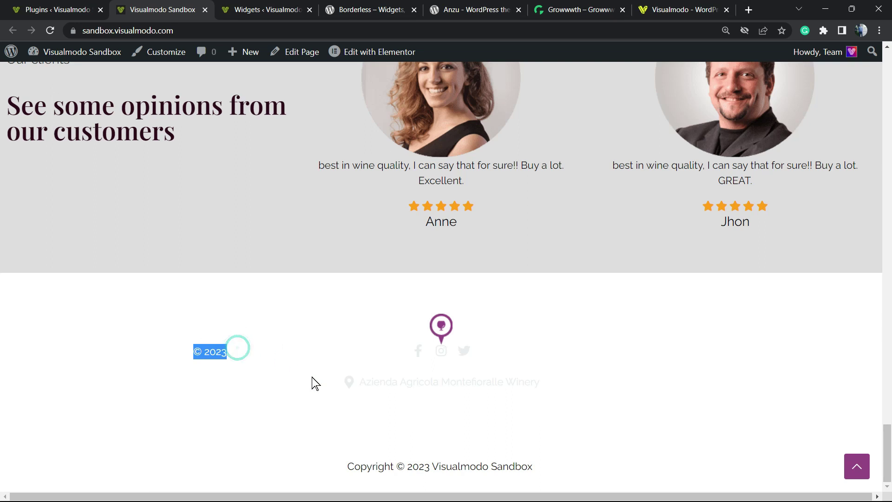
pyautogui.doubleClick(366, 460)
pyautogui.tripleClick(366, 460)
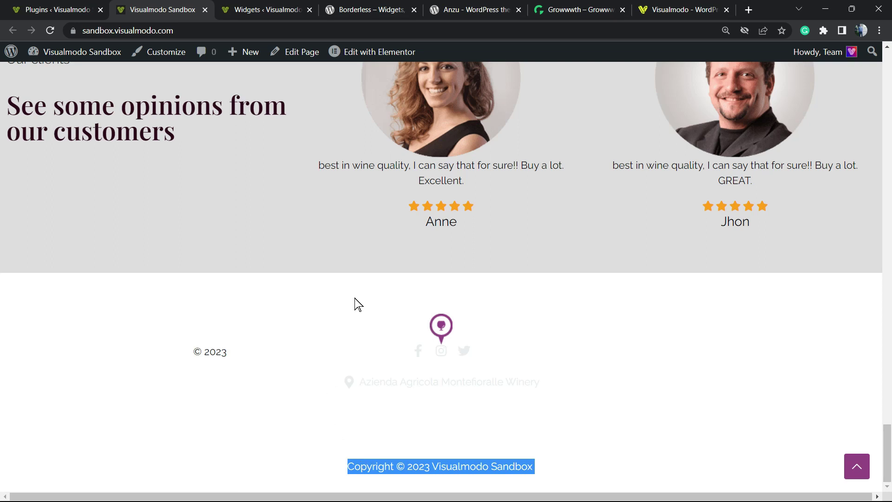
pyautogui.click(166, 52)
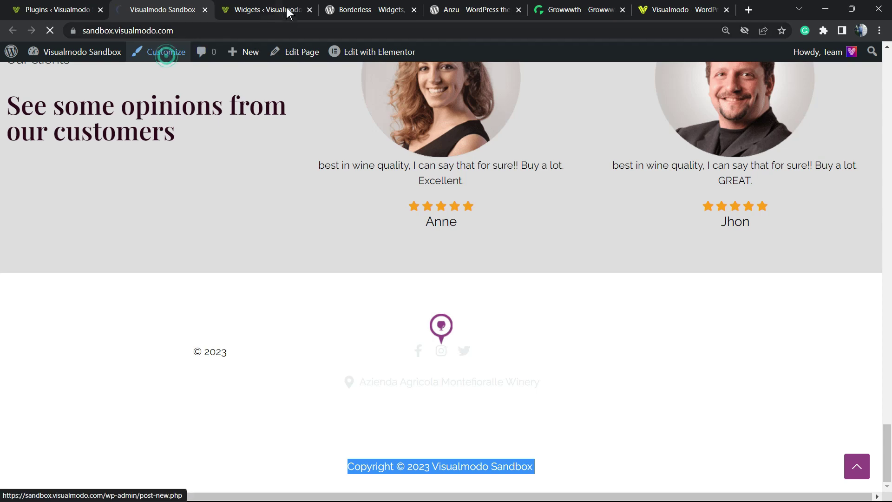
pyautogui.click(58, 9)
pyautogui.scroll(-2, 419, 279)
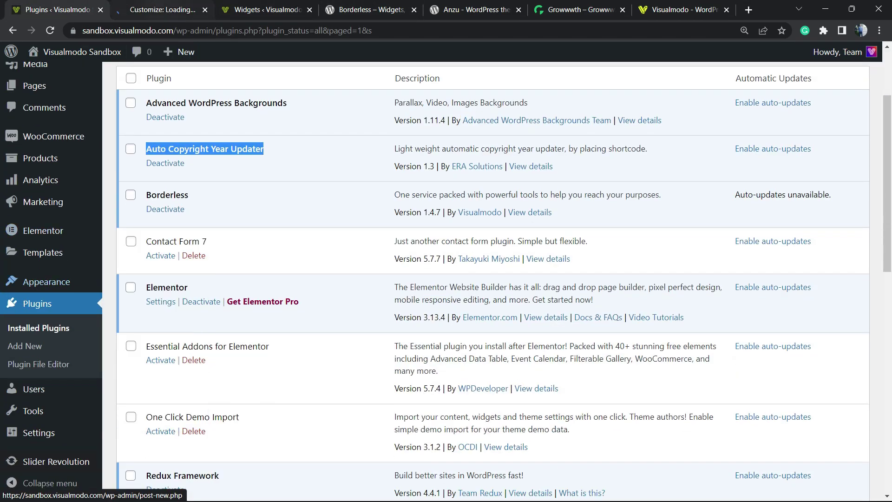
# Open the Footer section of the Anzu theme Customizer
pyautogui.hotkey('ctrl', 'Tab')
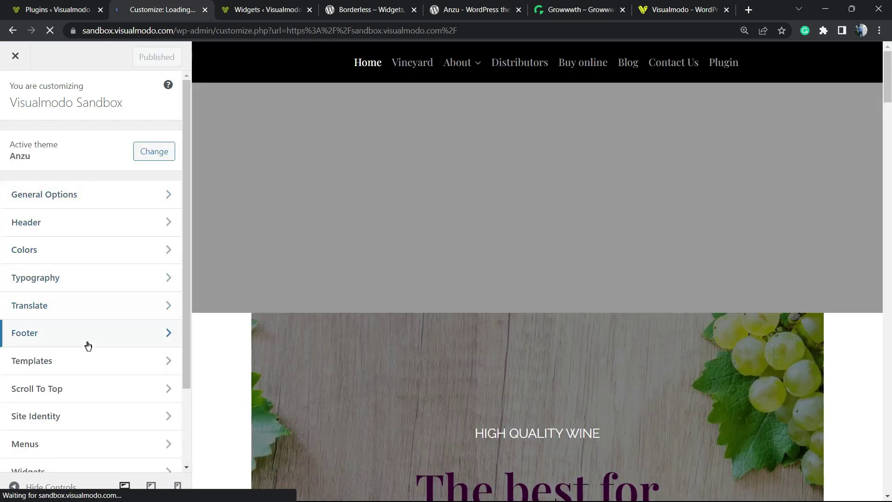
pyautogui.click(87, 334)
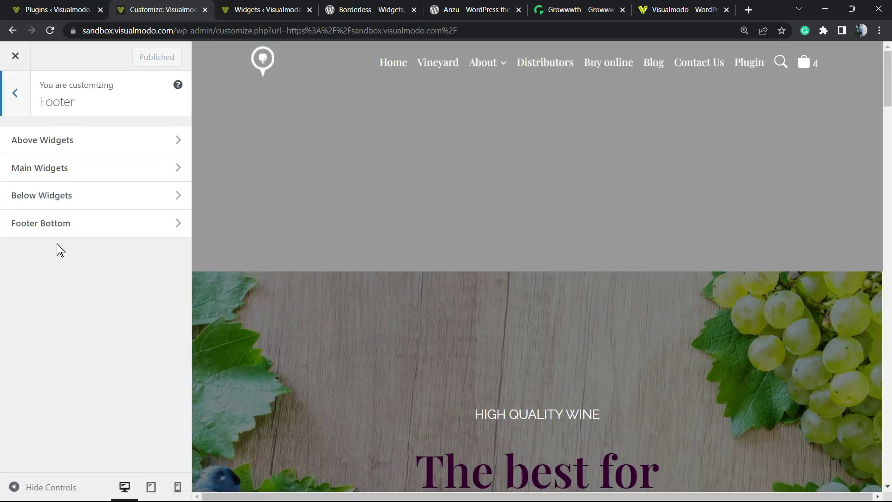
pyautogui.click(14, 93)
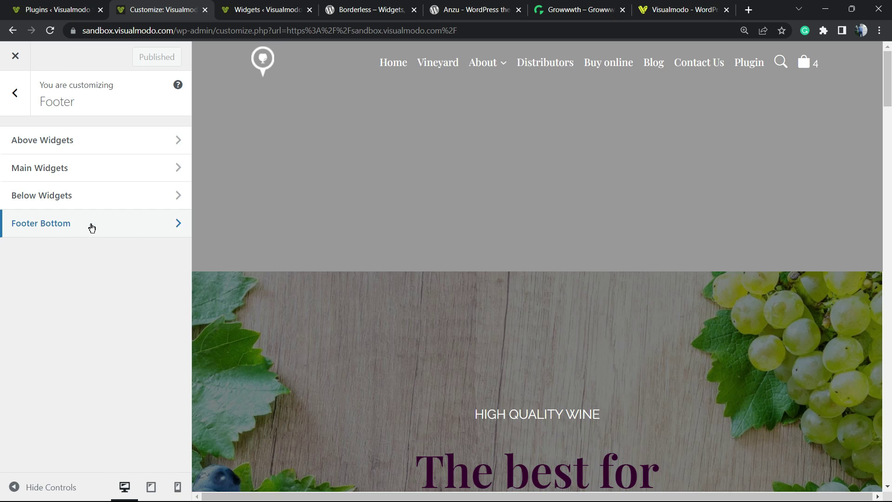
# In Footer Bottom's Copyright field, paste [cr_symbol] [cr_year] and delete 'Copyright [anzu_copyright] [anzu_current_year] [anzu_site_title]'
pyautogui.click(73, 225)
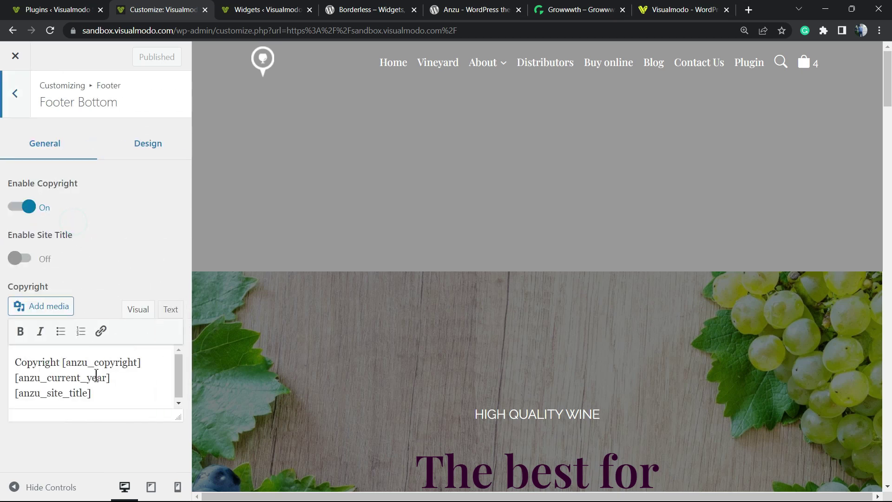
pyautogui.hotkey('ctrl', 'a')
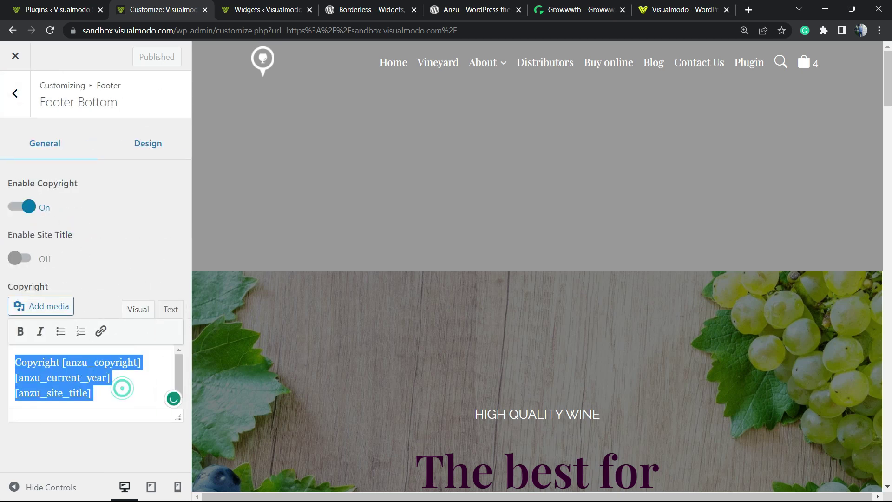
pyautogui.click(122, 388)
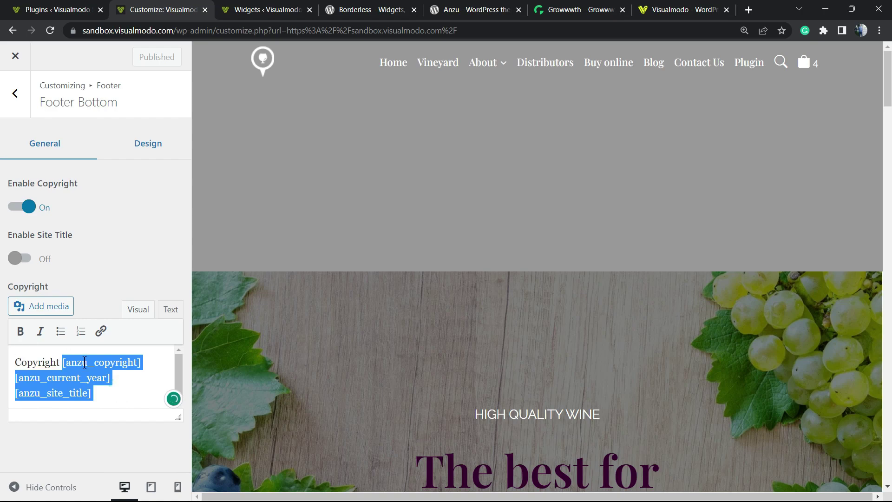
pyautogui.click(120, 394)
pyautogui.write('[cr_symbol] [cr_year]')
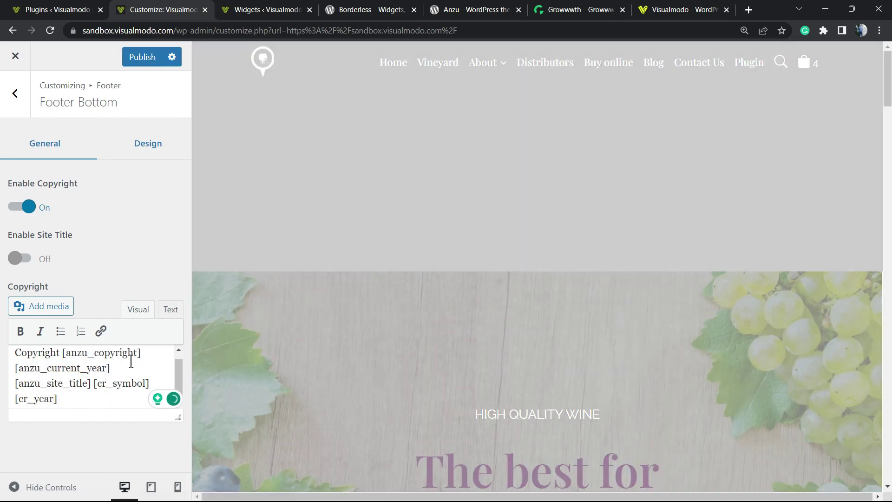
pyautogui.moveTo(103, 392); pyautogui.dragTo(42, 401)
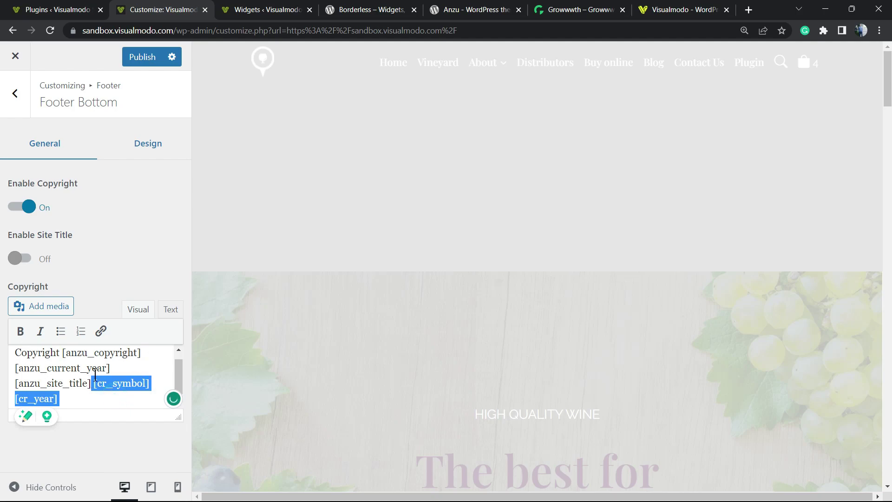
pyautogui.click(87, 373)
pyautogui.scroll(-8, 312, 374)
pyautogui.scroll(-8, 335, 314)
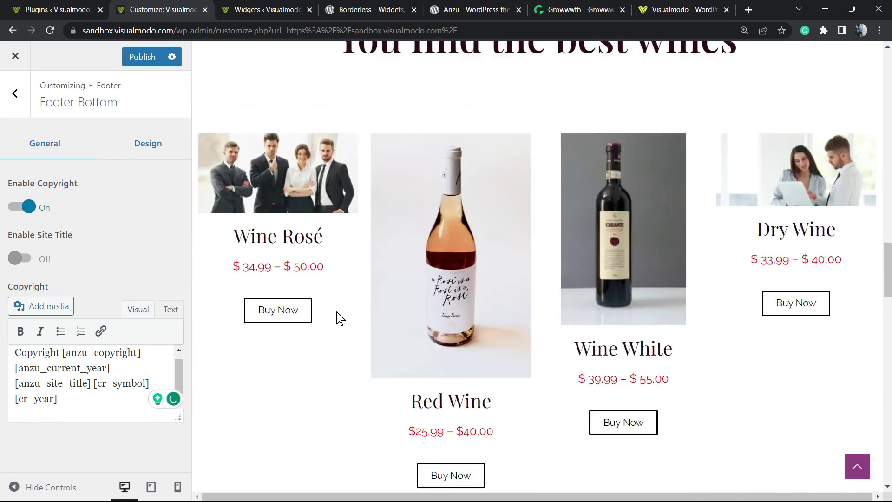
pyautogui.scroll(-8, 335, 314)
pyautogui.scroll(-8, 352, 299)
pyautogui.scroll(-5, 352, 298)
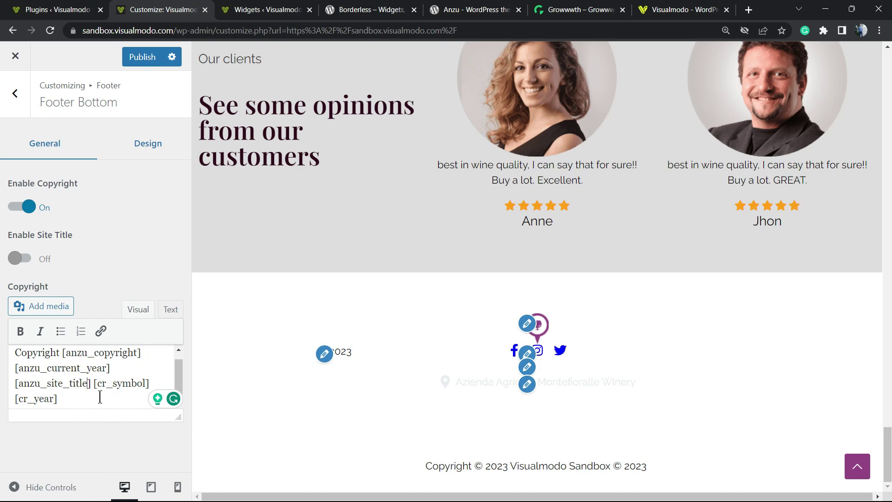
pyautogui.moveTo(91, 384); pyautogui.dragTo(8, 349)
pyautogui.press('Delete')
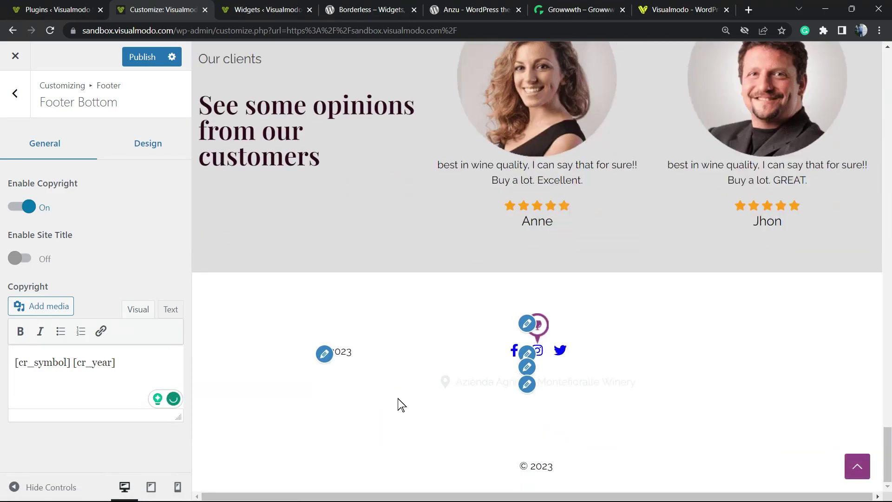
# Check the © 2023 preview footer, then switch browser tabs to the Growwwth site
pyautogui.moveTo(502, 467); pyautogui.dragTo(572, 470)
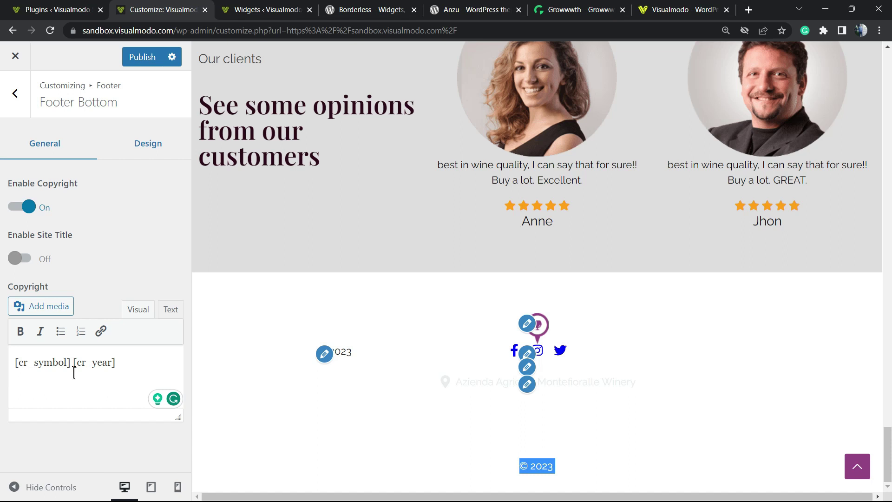
pyautogui.doubleClick(41, 362)
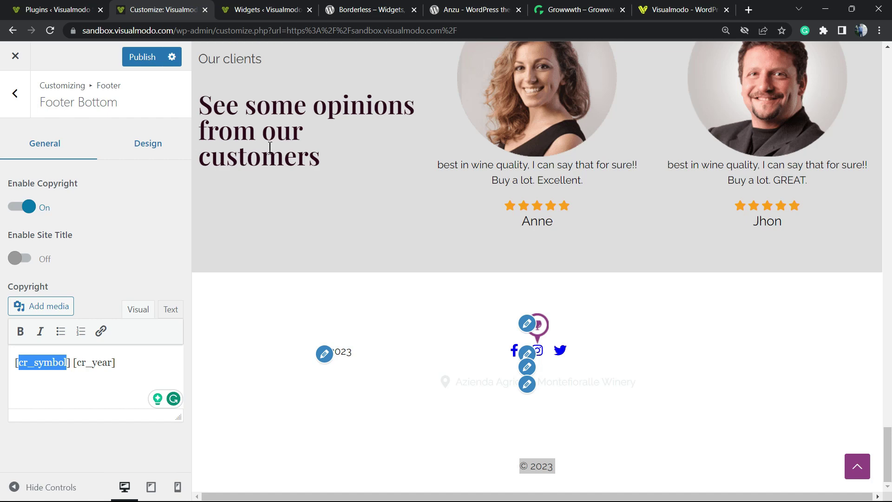
pyautogui.hotkey('ctrl', 'Tab')
pyautogui.hotkey('ctrl', 'Tab')
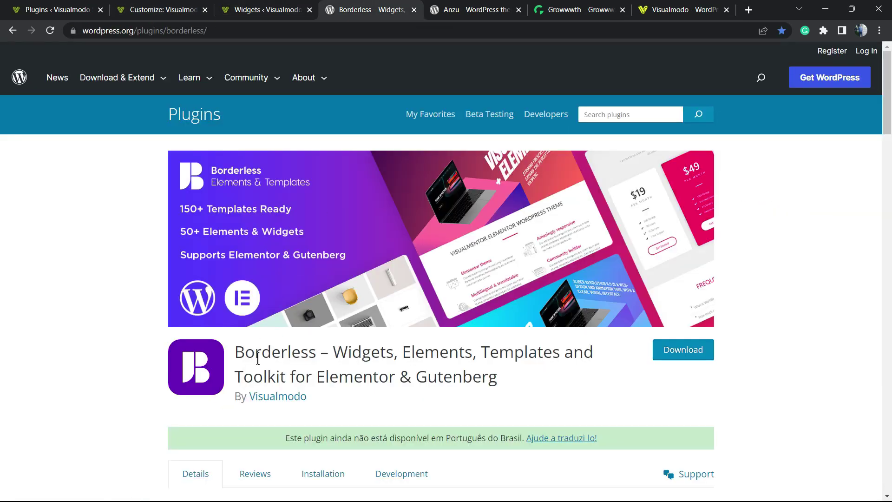
pyautogui.tripleClick(258, 358)
pyautogui.hotkey('ctrl', 'Tab')
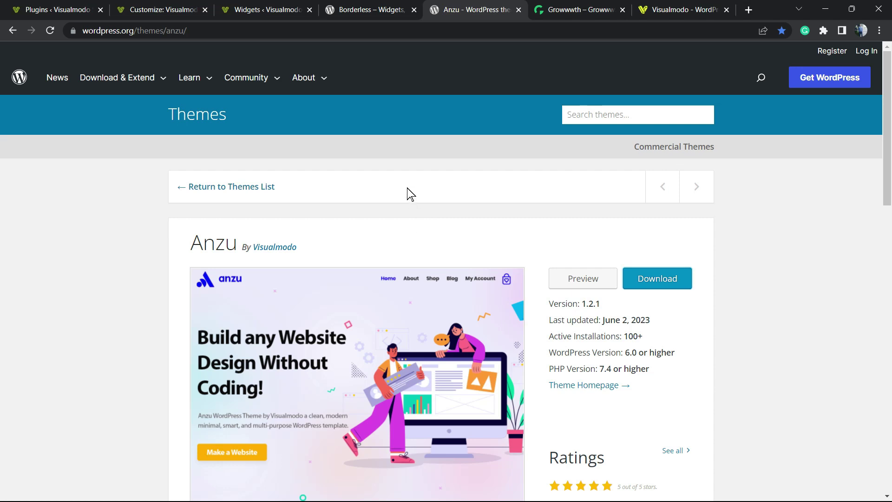
pyautogui.hotkey('ctrl', 'Tab')
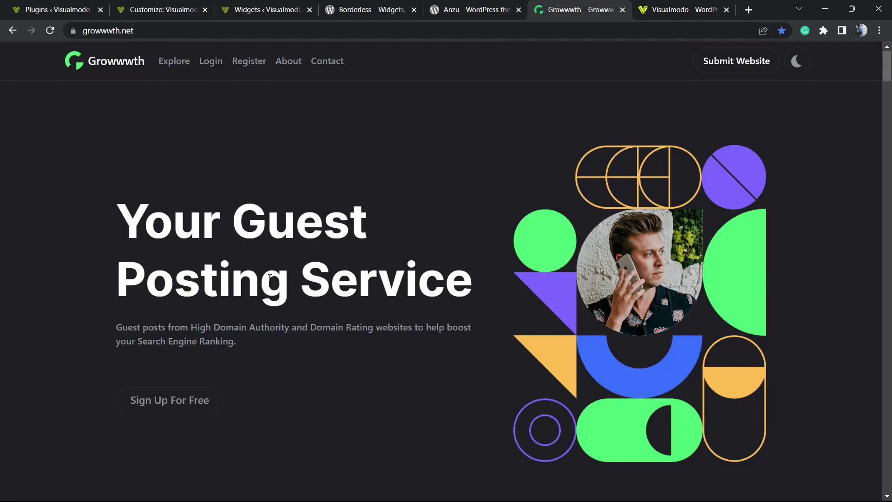
pyautogui.scroll(-5, 271, 279)
pyautogui.scroll(-3, 271, 279)
pyautogui.scroll(-3, 319, 285)
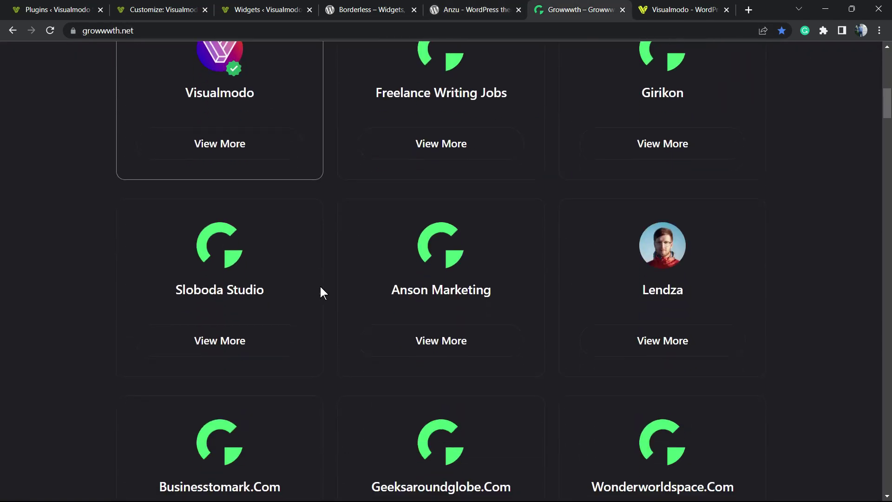
pyautogui.scroll(-3, 320, 286)
pyautogui.scroll(2, 320, 286)
pyautogui.scroll(2, 324, 299)
pyautogui.scroll(4, 330, 309)
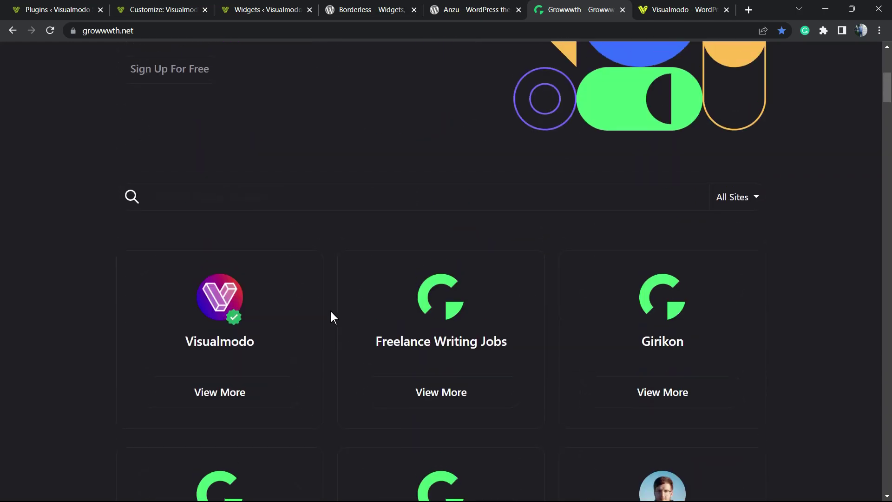
pyautogui.scroll(3, 327, 311)
pyautogui.scroll(-4, 326, 311)
pyautogui.scroll(-1, 324, 311)
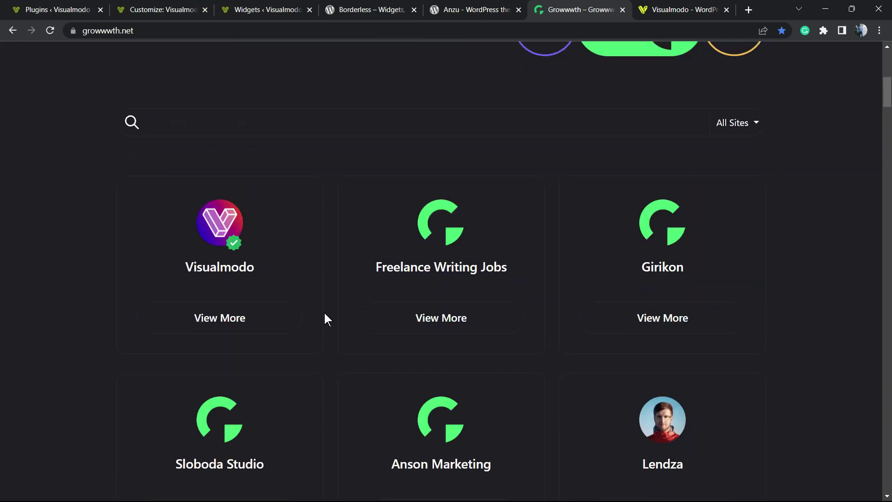
pyautogui.scroll(-1, 324, 312)
pyautogui.scroll(-4, 323, 313)
pyautogui.scroll(5, 321, 313)
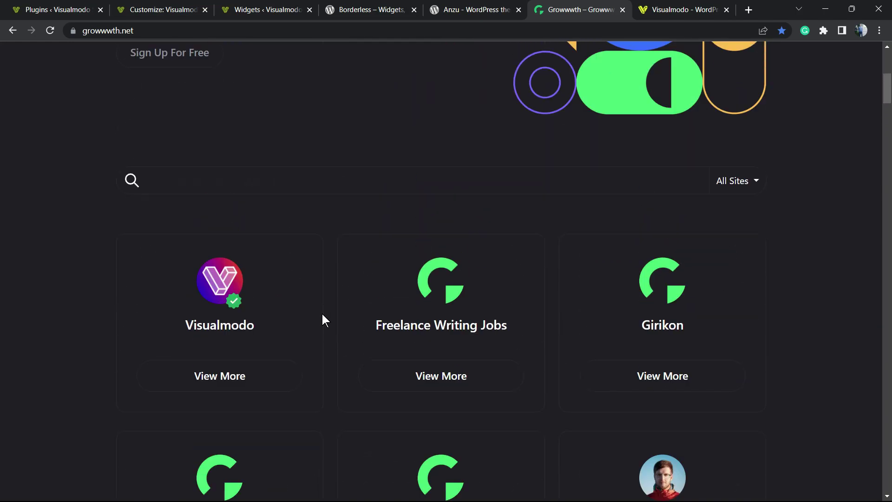
pyautogui.click(424, 295)
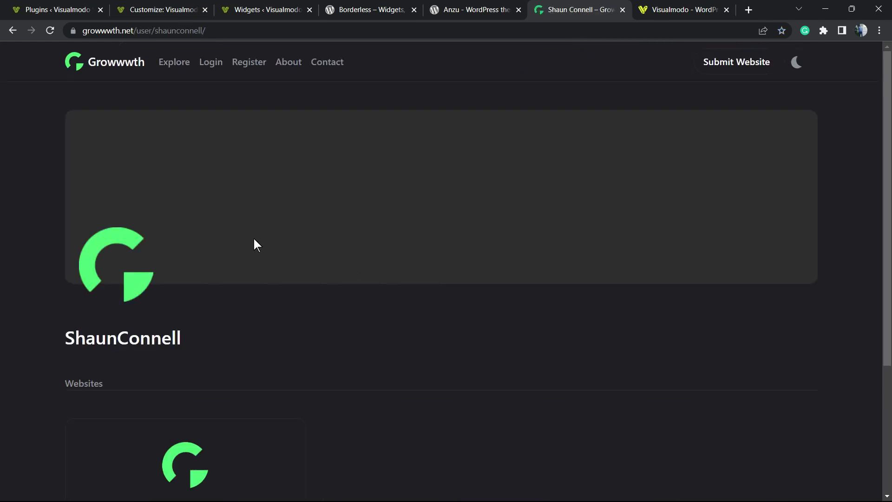
pyautogui.scroll(-3, 254, 242)
pyautogui.scroll(3, 210, 209)
pyautogui.scroll(-3, 166, 209)
pyautogui.click(169, 376)
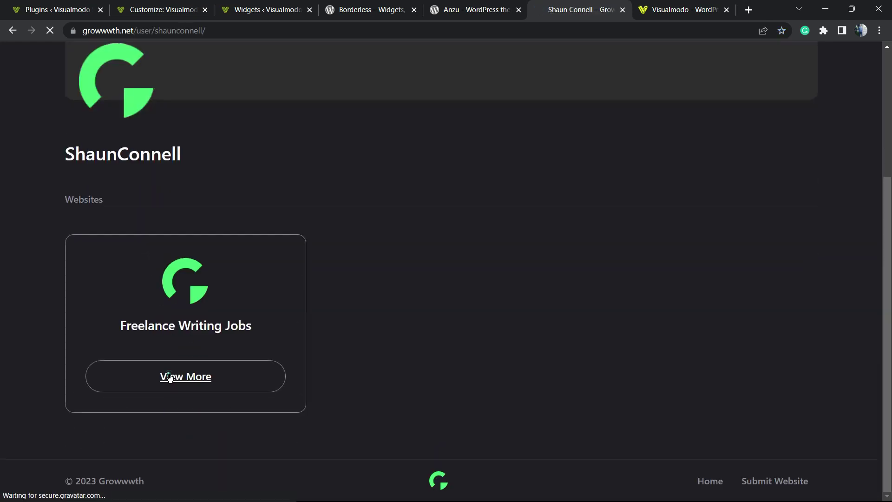
pyautogui.scroll(-4, 281, 254)
pyautogui.scroll(4, 279, 258)
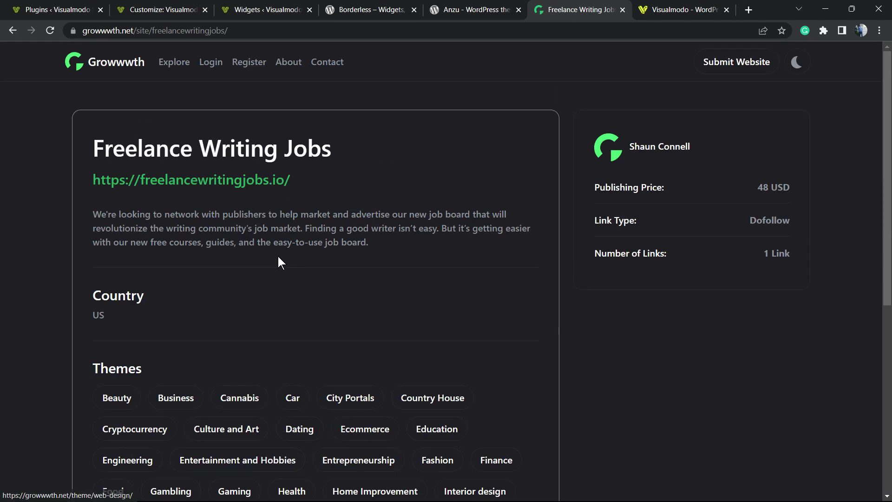
pyautogui.click(105, 61)
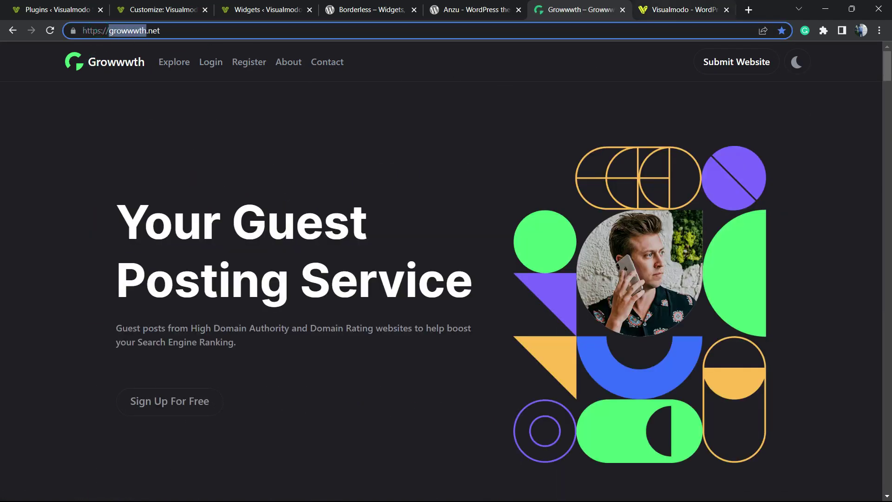
pyautogui.click(682, 9)
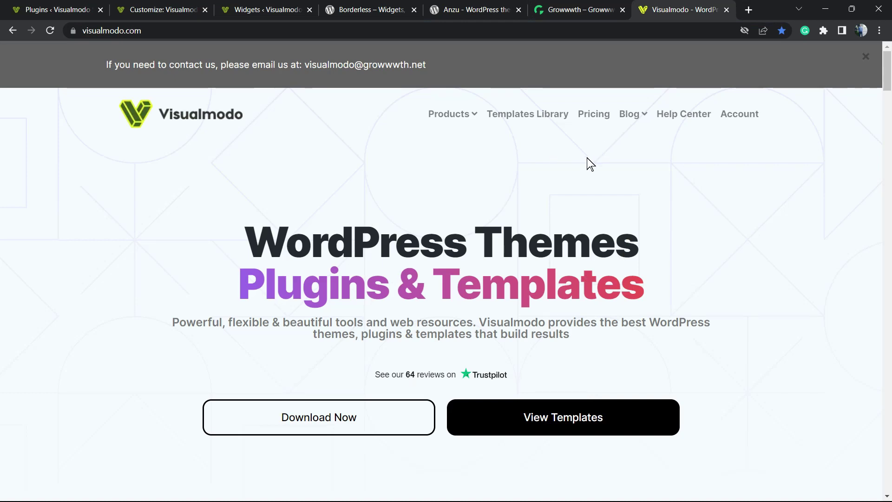
# Go to the Visualmodo Templates Library from the top navigation
pyautogui.click(518, 114)
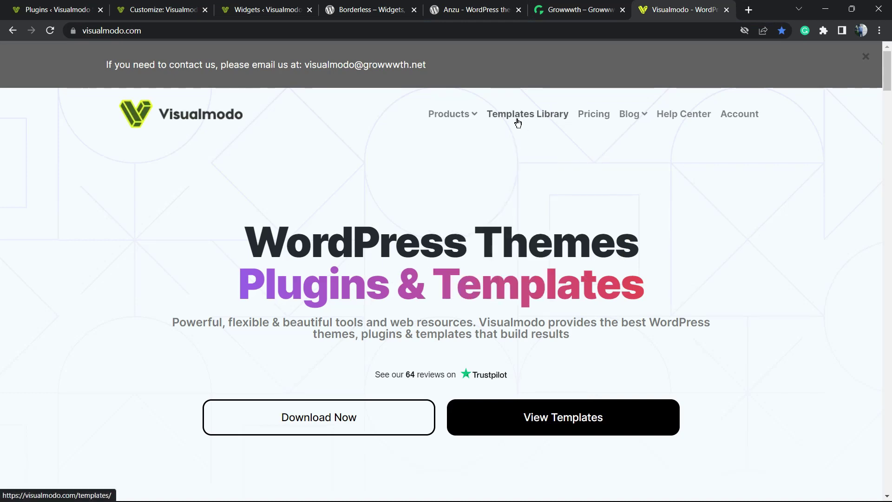
pyautogui.scroll(-3, 404, 266)
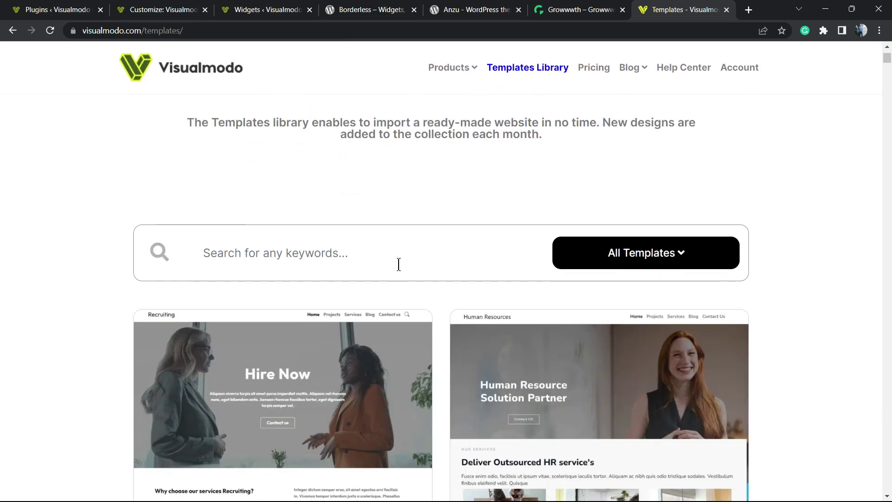
pyautogui.scroll(-2, 459, 285)
pyautogui.scroll(-5, 460, 285)
pyautogui.scroll(-5, 450, 280)
pyautogui.scroll(-5, 450, 280)
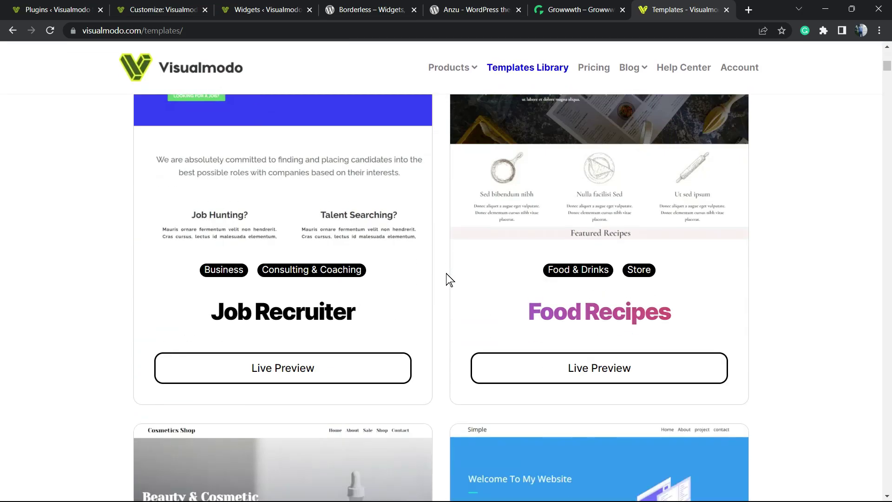
pyautogui.scroll(-5, 450, 280)
pyautogui.scroll(-5, 449, 280)
pyautogui.scroll(-5, 449, 279)
pyautogui.scroll(-5, 450, 280)
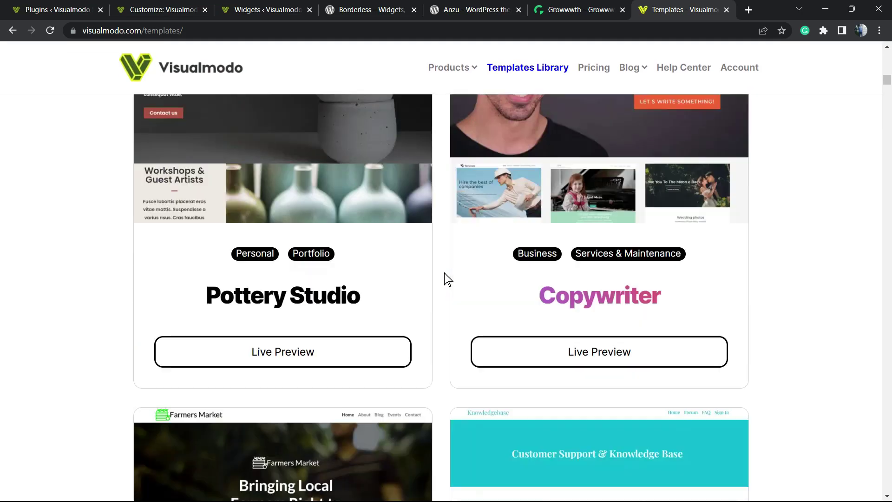
pyautogui.scroll(-4, 450, 279)
pyautogui.scroll(-5, 444, 272)
pyautogui.scroll(-5, 444, 273)
pyautogui.scroll(-5, 444, 272)
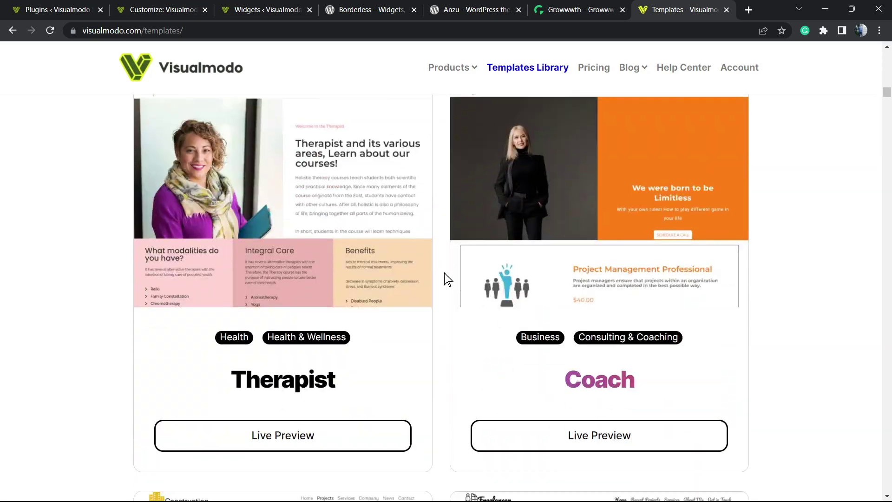
pyautogui.scroll(-4, 445, 273)
pyautogui.scroll(-5, 444, 277)
pyautogui.scroll(-5, 444, 277)
pyautogui.scroll(-5, 444, 278)
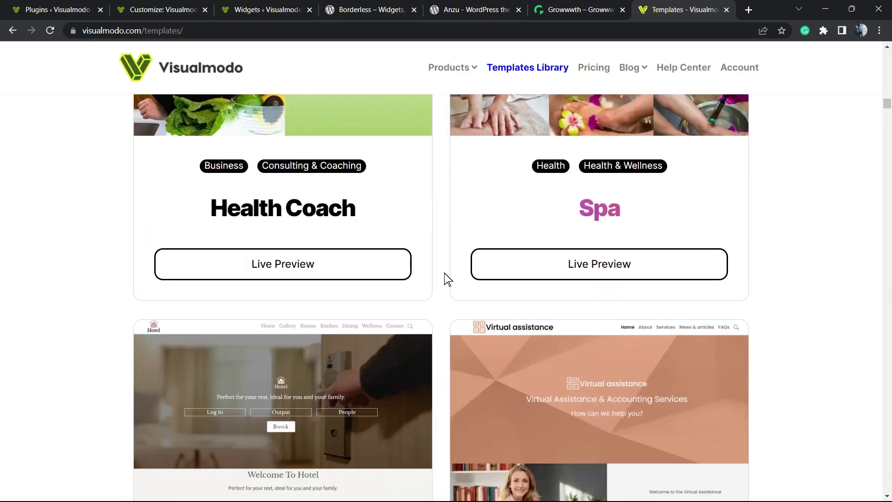
pyautogui.scroll(-4, 444, 278)
pyautogui.scroll(-5, 447, 279)
pyautogui.scroll(-5, 447, 279)
pyautogui.scroll(-5, 447, 279)
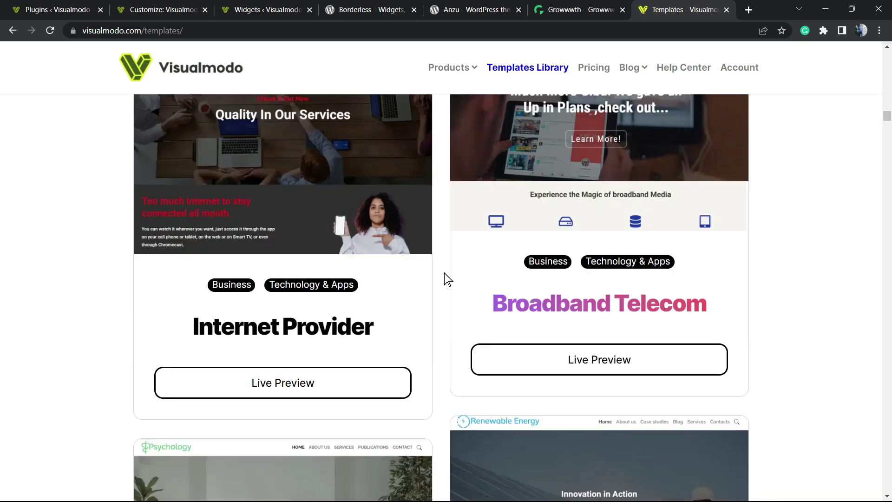
pyautogui.scroll(-4, 447, 279)
pyautogui.scroll(-5, 444, 273)
pyautogui.scroll(-5, 444, 273)
pyautogui.scroll(-5, 444, 273)
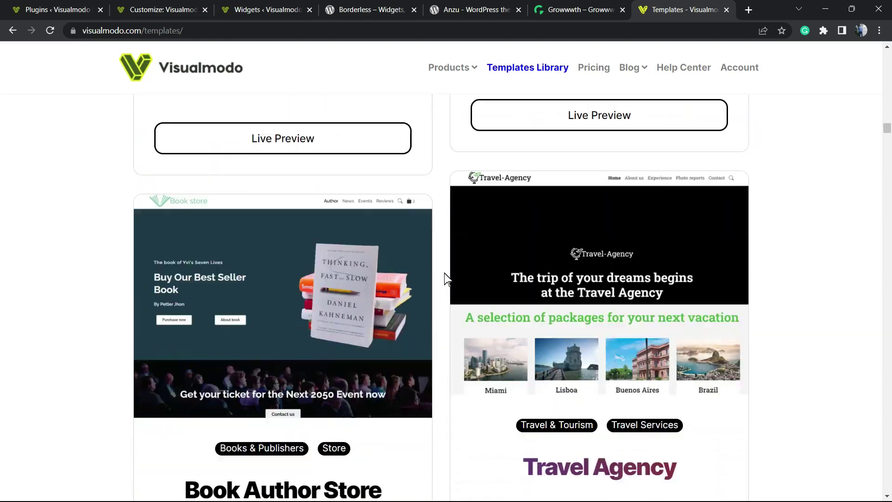
pyautogui.scroll(-4, 444, 272)
pyautogui.scroll(-5, 447, 279)
pyautogui.scroll(-3, 446, 279)
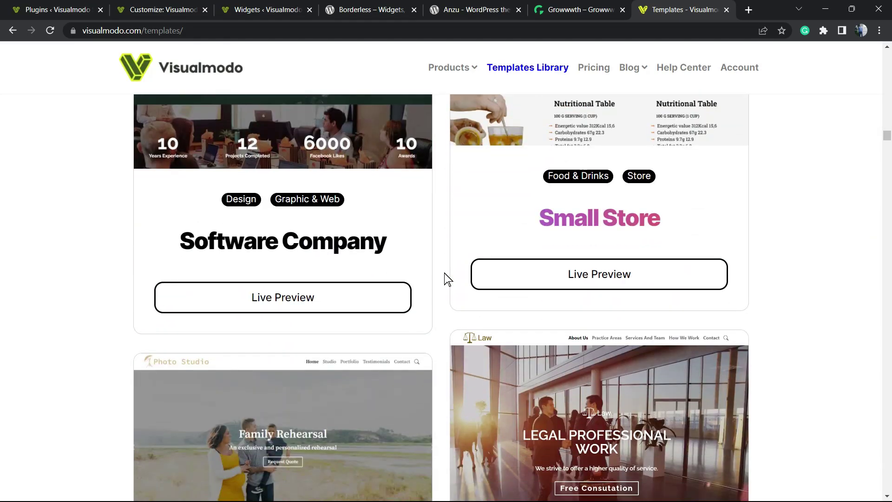